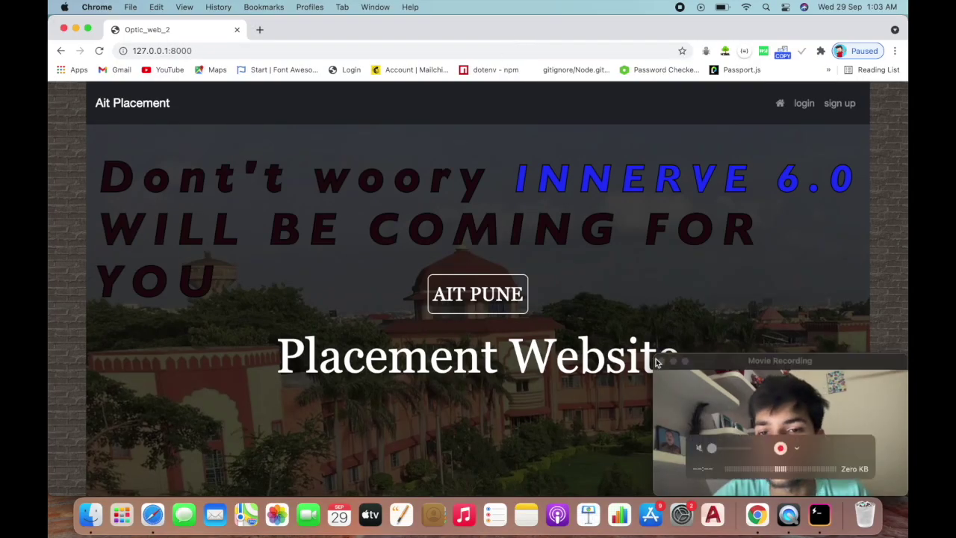
# Step: Reload the home page twice and scroll down to the Query/Suggestions box and placement officer's card
pyautogui.click(675, 364)
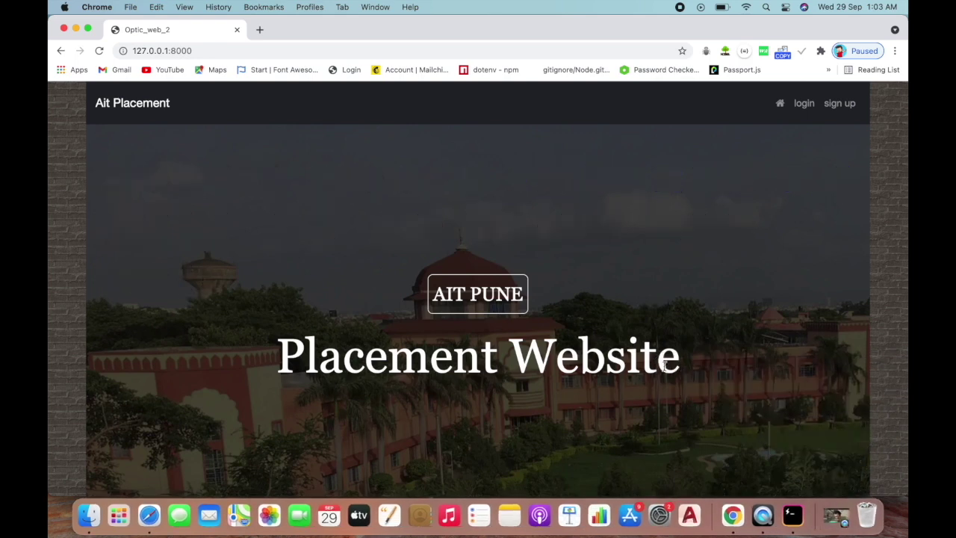
pyautogui.click(100, 51)
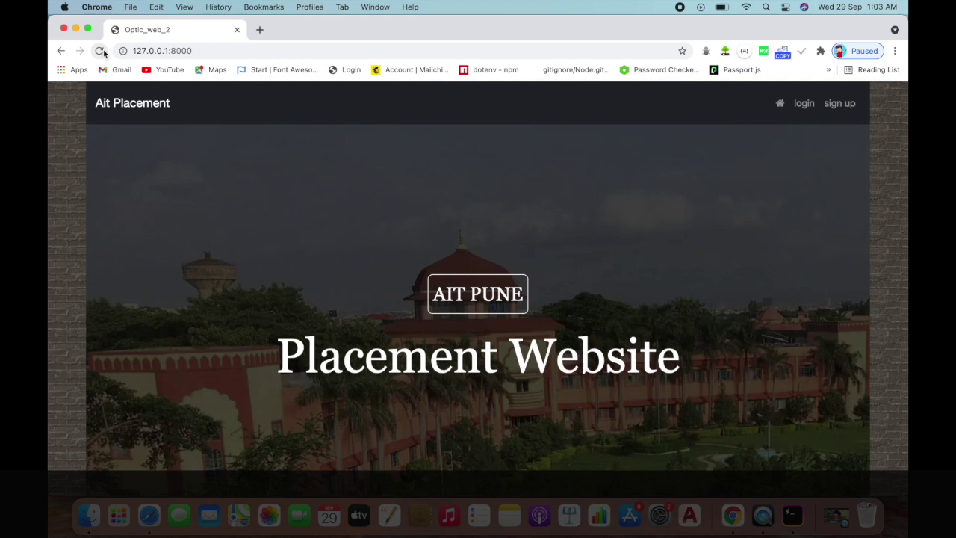
pyautogui.click(100, 51)
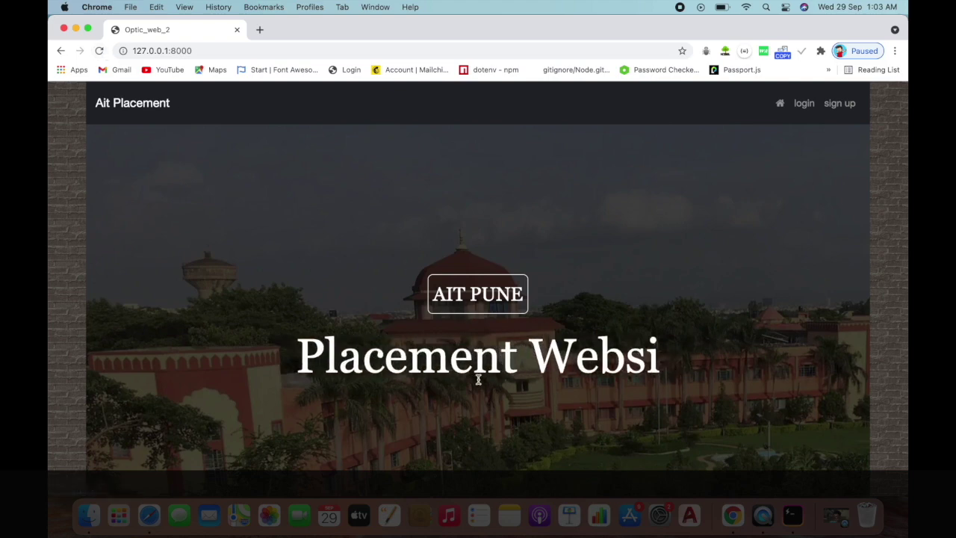
pyautogui.scroll(-5, 478, 378)
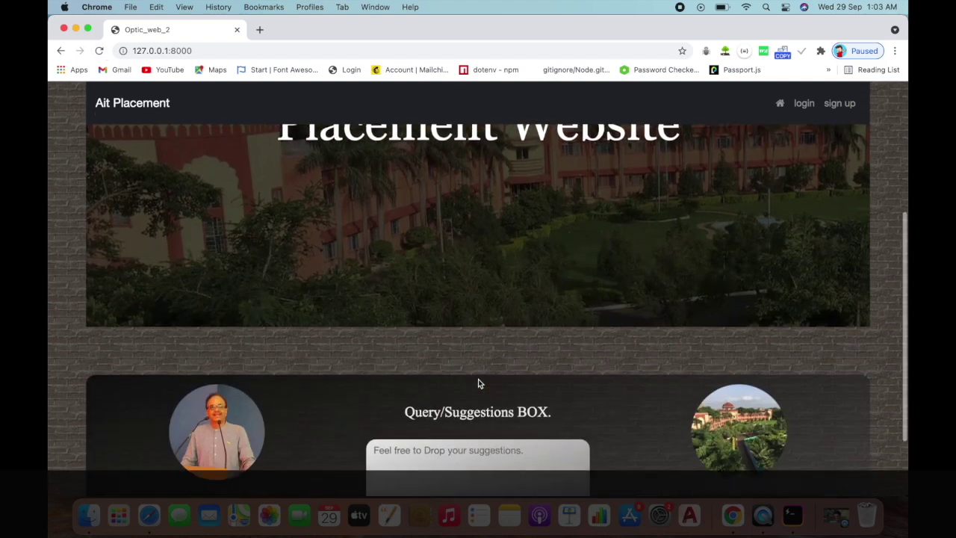
pyautogui.scroll(-1, 478, 379)
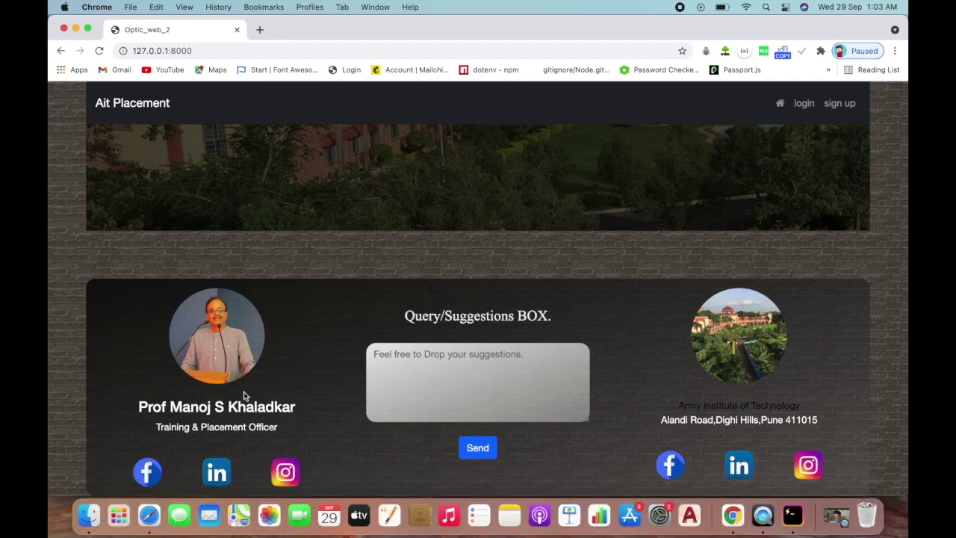
pyautogui.click(831, 520)
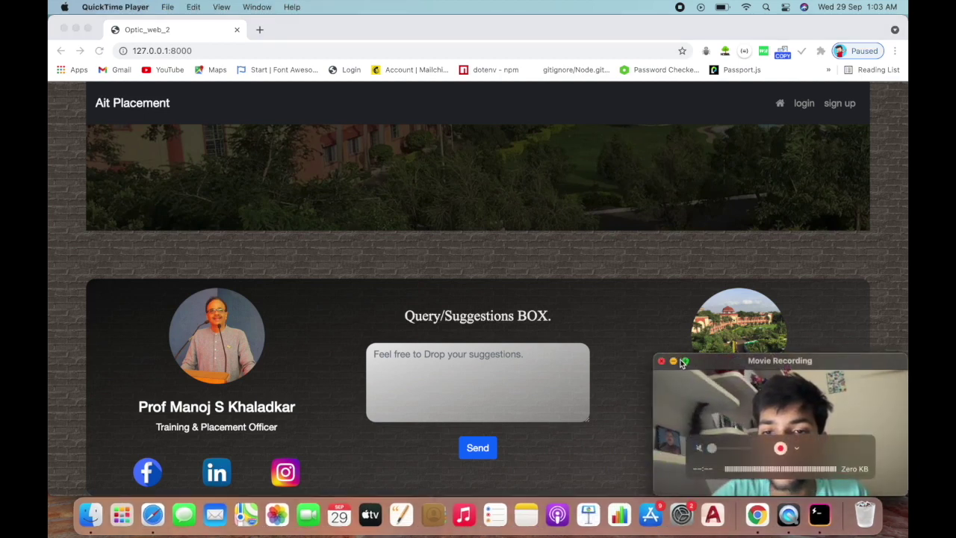
pyautogui.click(674, 361)
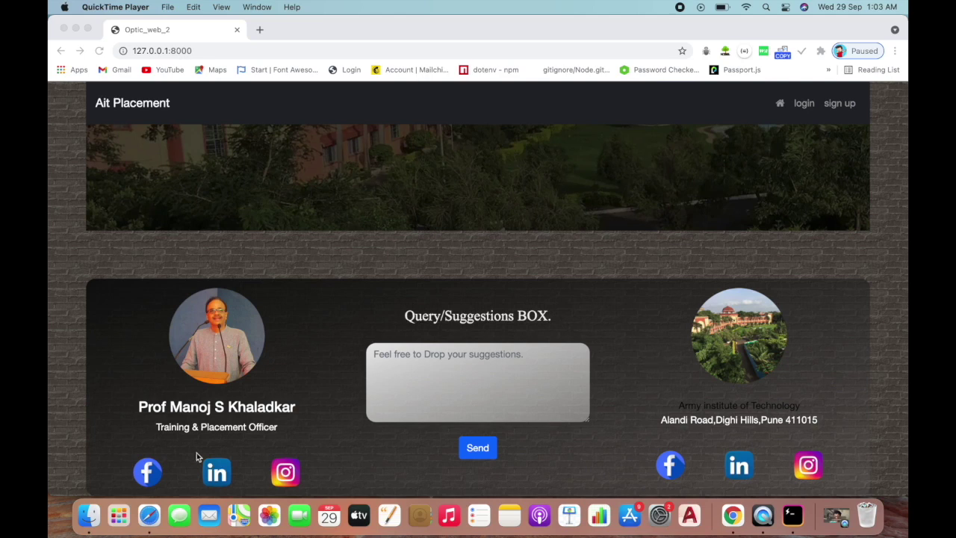
pyautogui.click(836, 514)
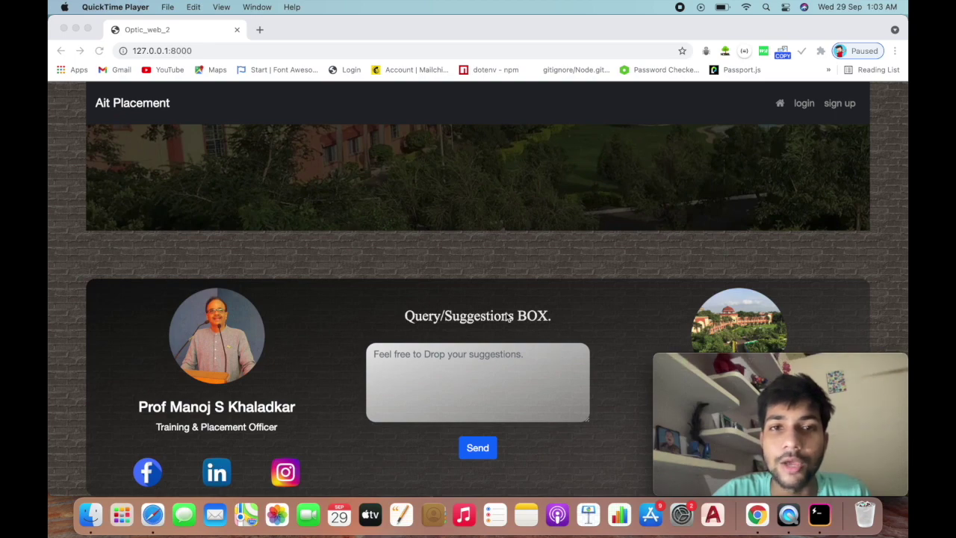
pyautogui.scroll(5, 507, 376)
pyautogui.scroll(-2, 506, 314)
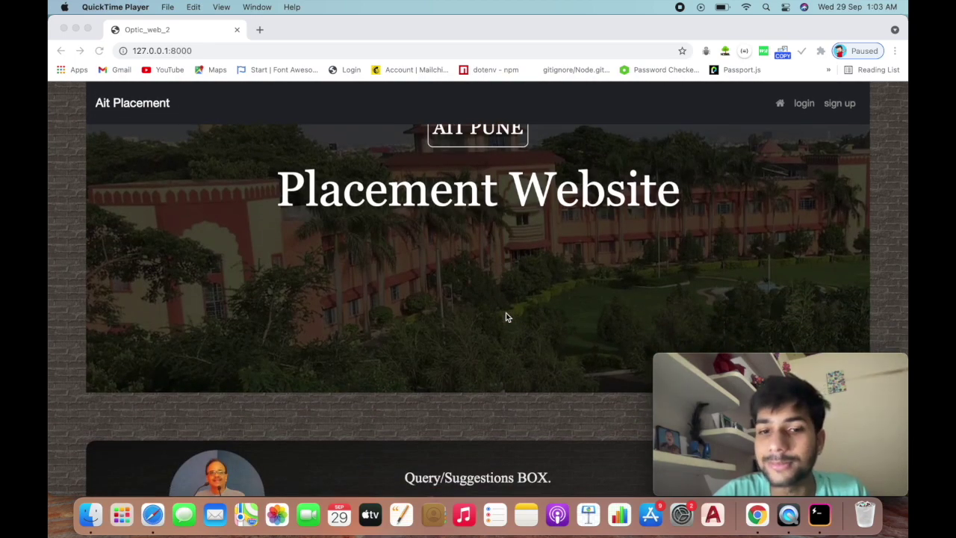
pyautogui.scroll(-4, 506, 317)
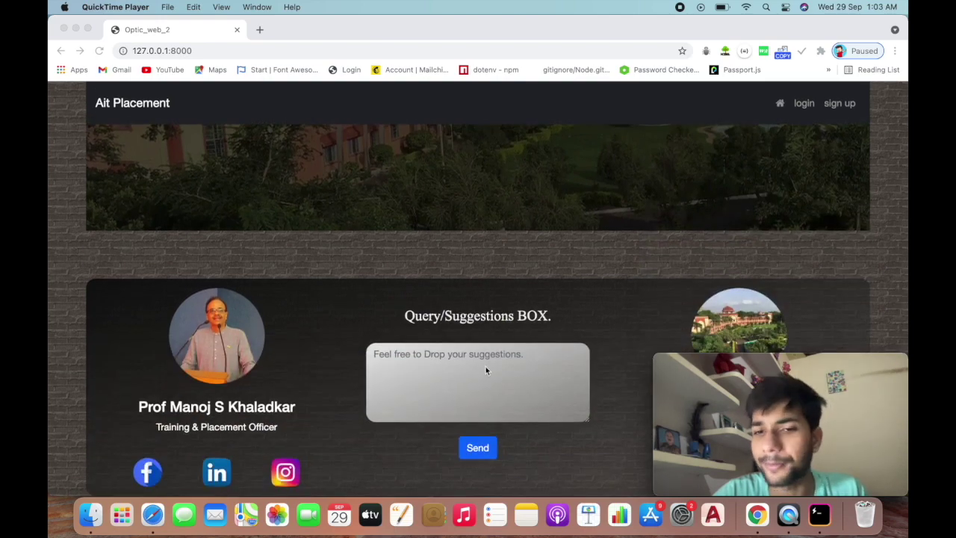
pyautogui.scroll(5, 485, 367)
pyautogui.scroll(3, 485, 368)
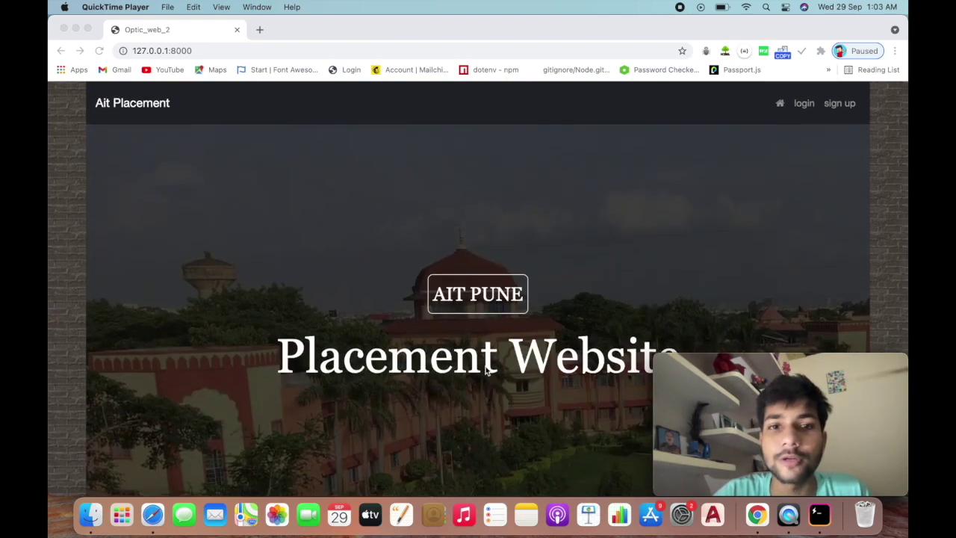
pyautogui.click(821, 103)
# Step: Open sign-up and scroll through the username, name, e-mail, year and password fields
pyautogui.click(832, 103)
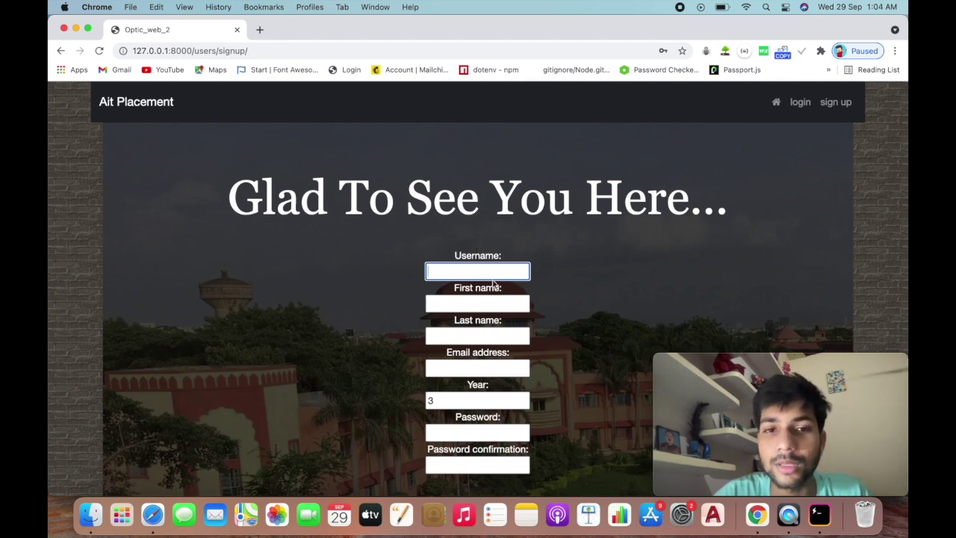
pyautogui.scroll(-2, 488, 269)
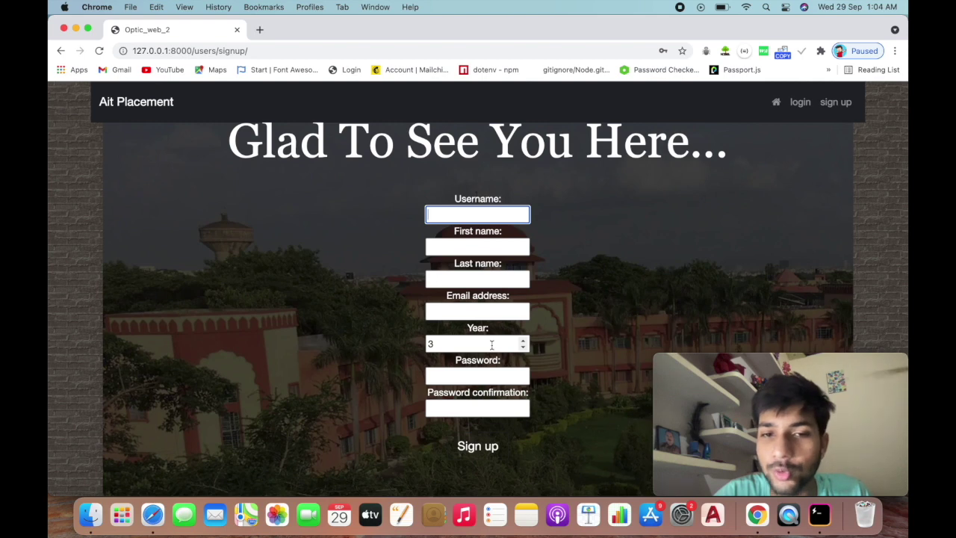
pyautogui.scroll(-1, 492, 344)
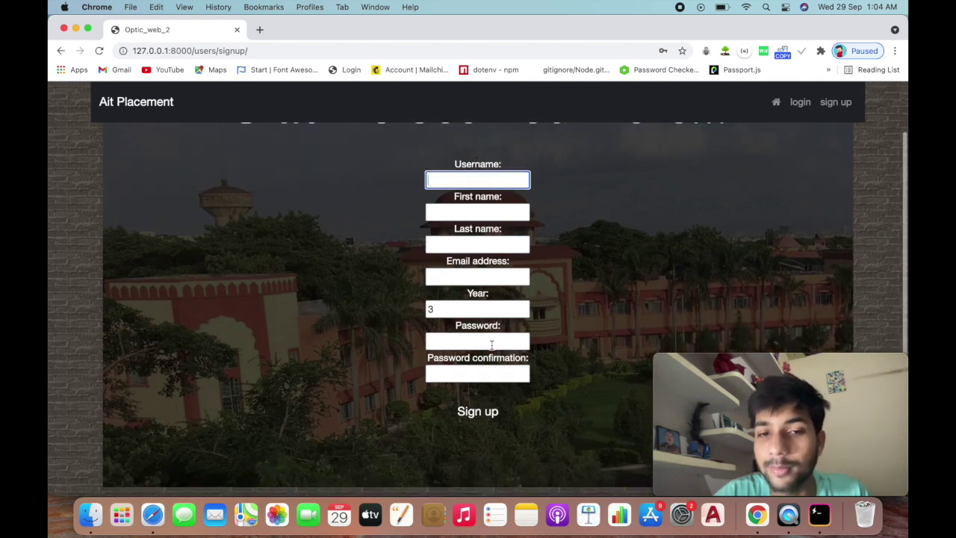
pyautogui.scroll(-1, 491, 342)
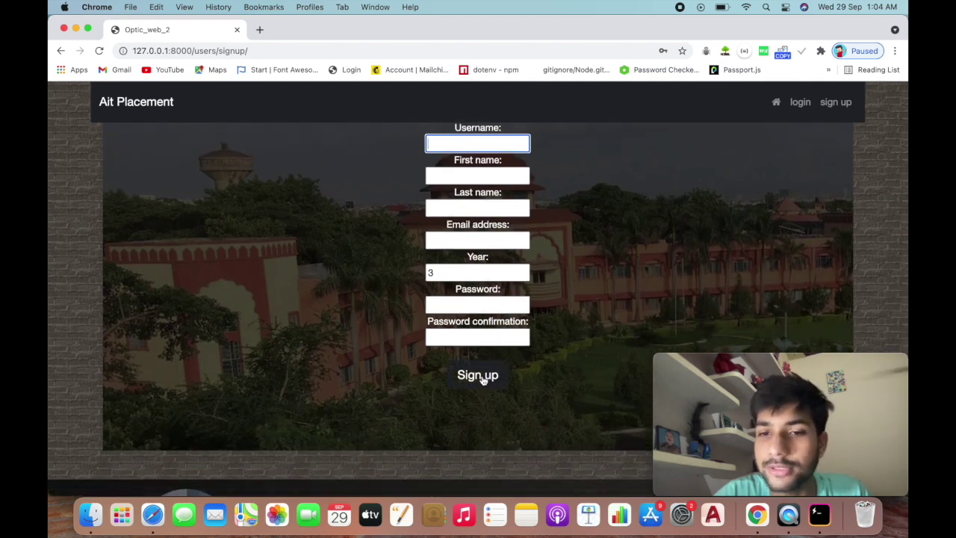
pyautogui.scroll(-6, 482, 380)
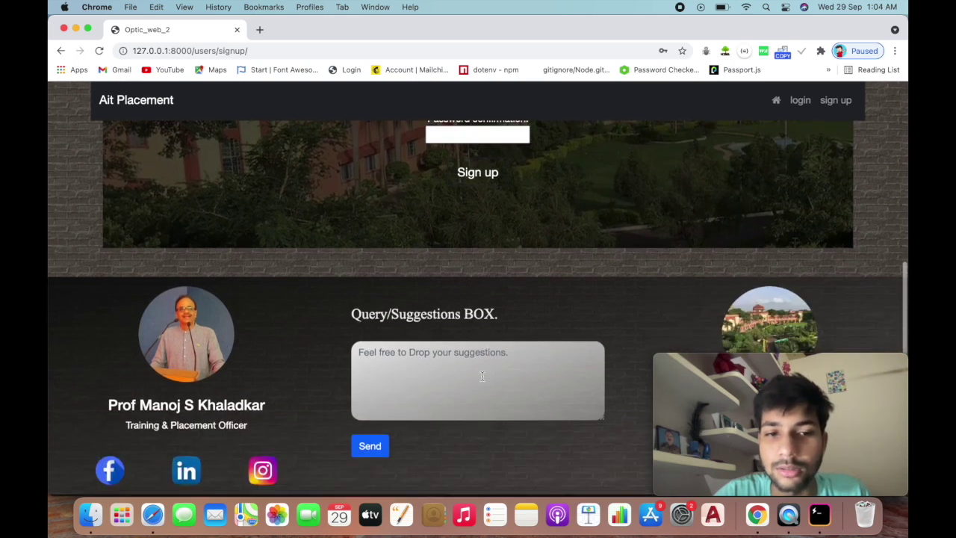
pyautogui.scroll(7, 550, 369)
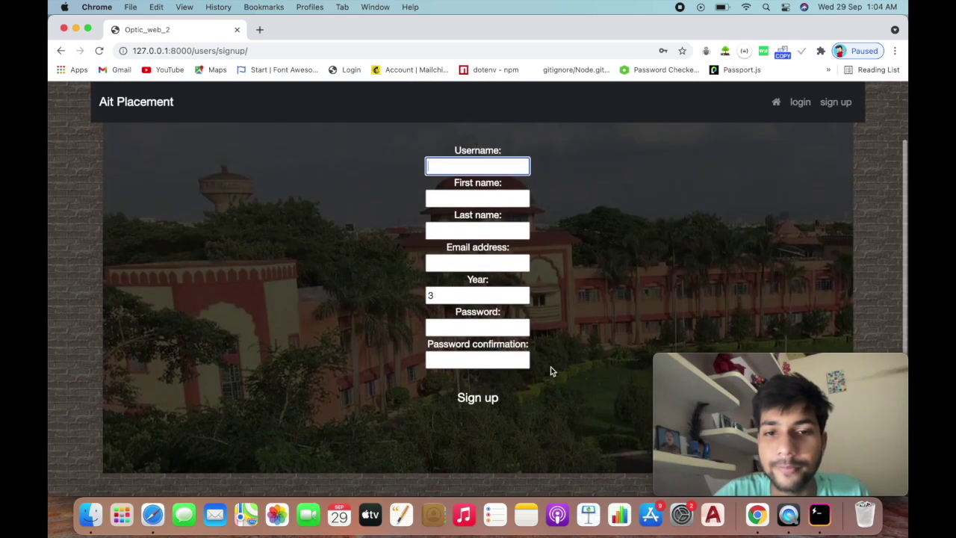
pyautogui.click(802, 102)
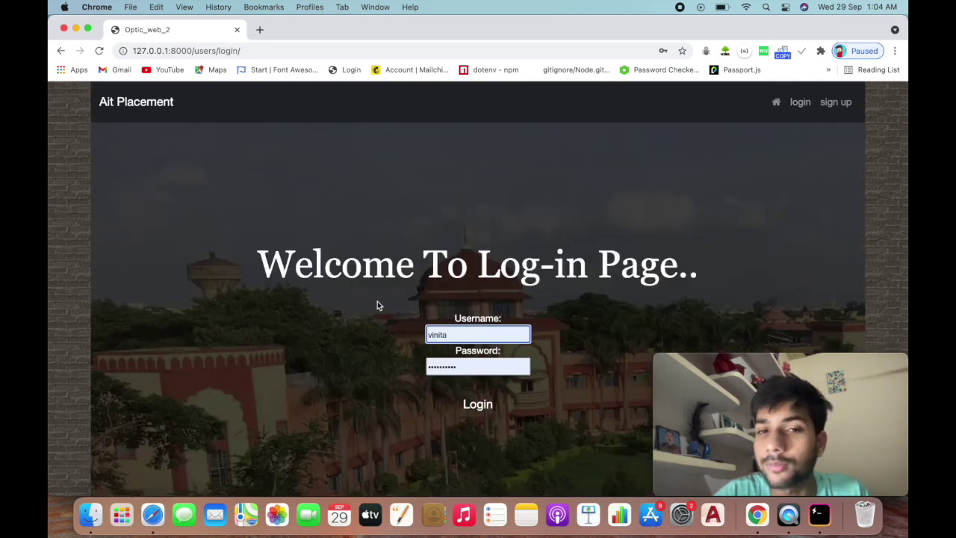
# Step: Log in with the autofilled admin credentials to reach the 'Wow You Are An Admin' page
pyautogui.scroll(-2, 598, 302)
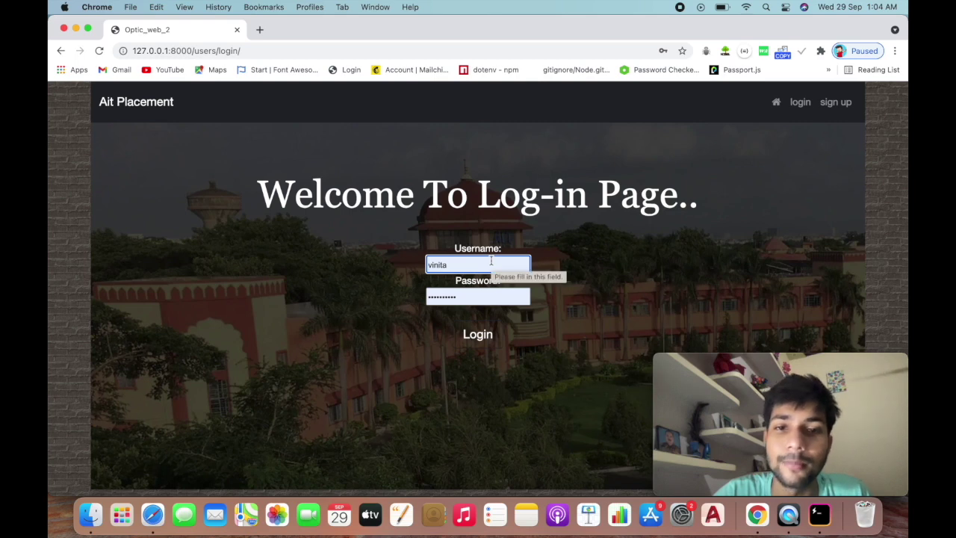
pyautogui.scroll(-2, 493, 351)
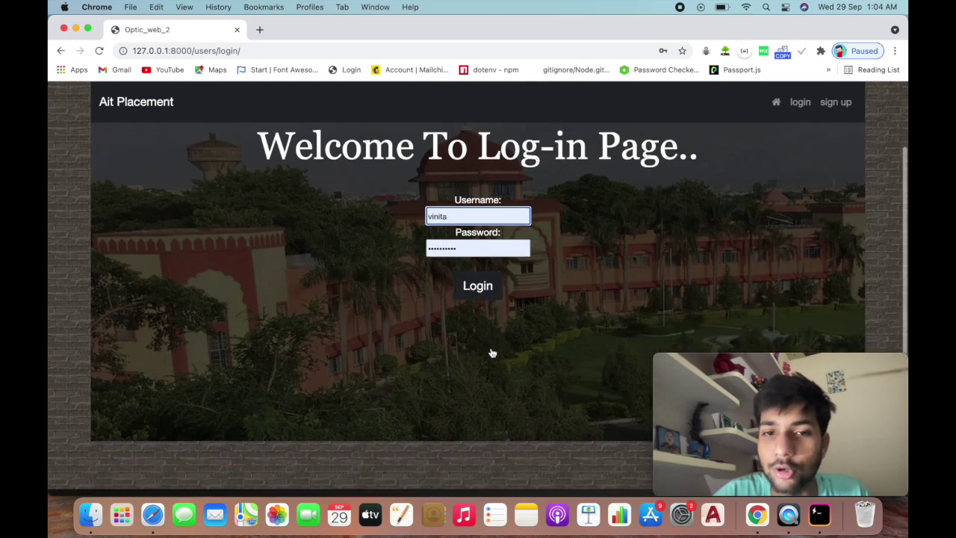
pyautogui.click(483, 291)
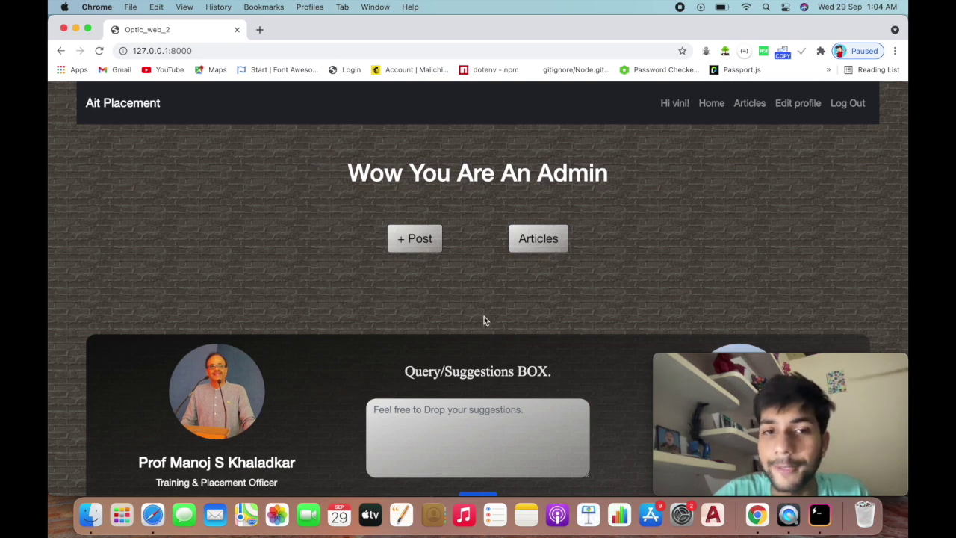
pyautogui.scroll(-1, 483, 320)
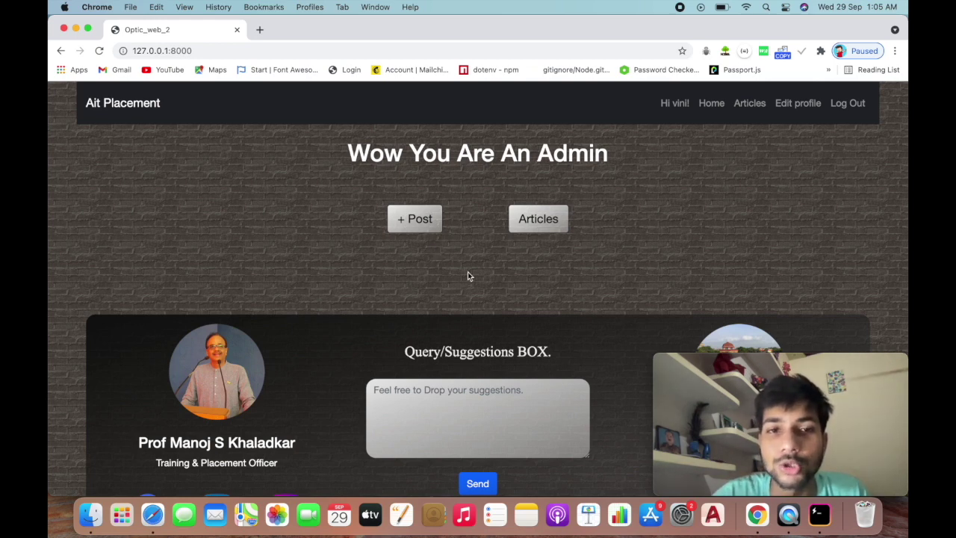
pyautogui.click(422, 228)
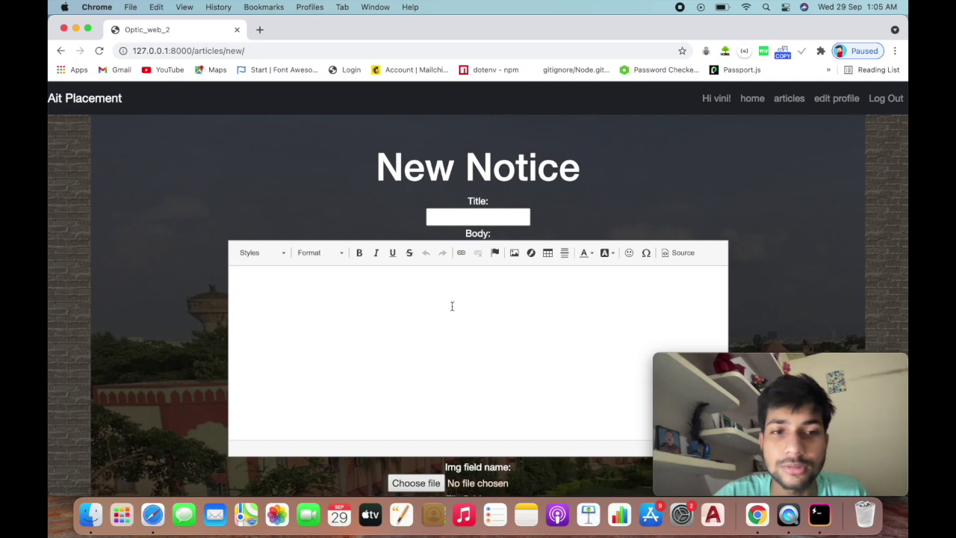
# Step: Save a notice titled 'sghjsaskjdhasdkas' with body text 'dghdjkadjkhsakdjah'
pyautogui.click(475, 217)
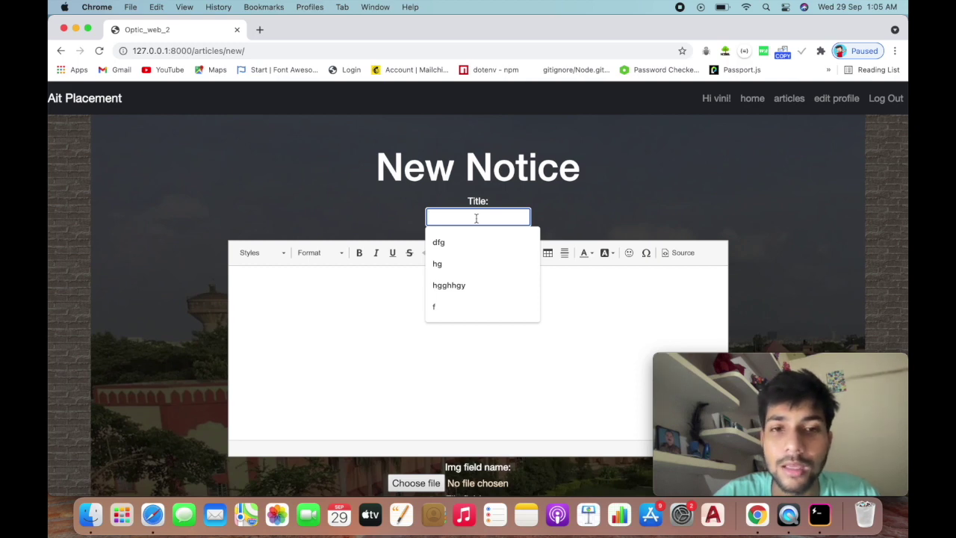
pyautogui.write('sghj')
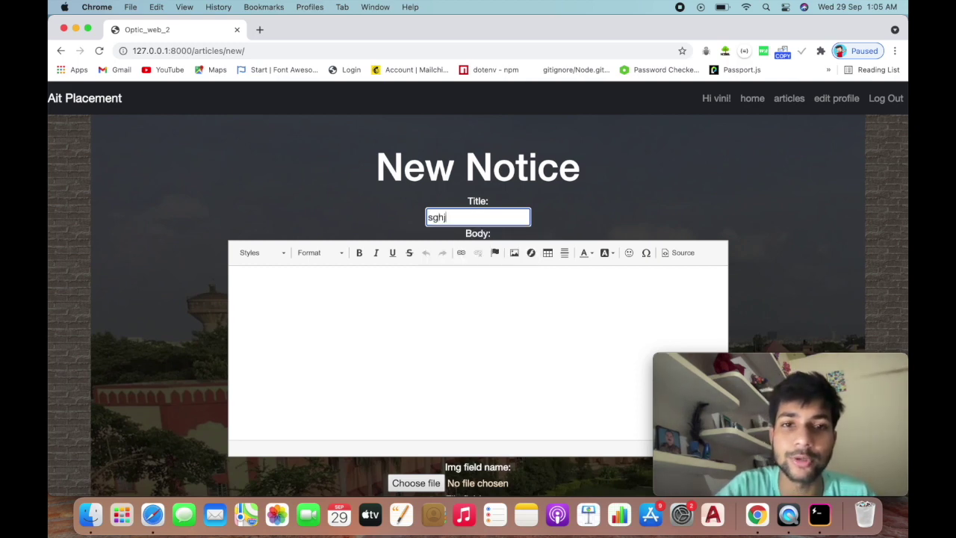
pyautogui.write('saskjdhasdkas')
pyautogui.click(362, 283)
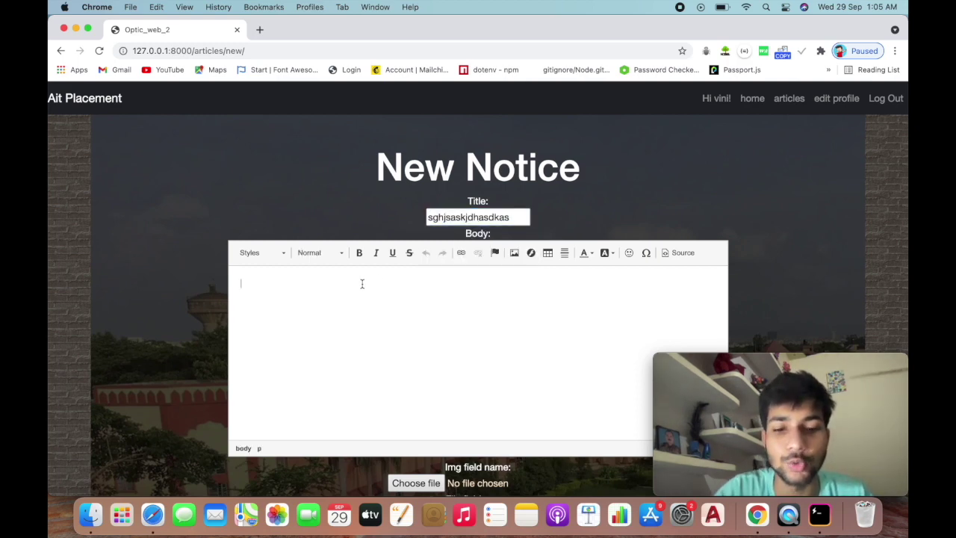
pyautogui.write('dghdjkadjkhsakdjah')
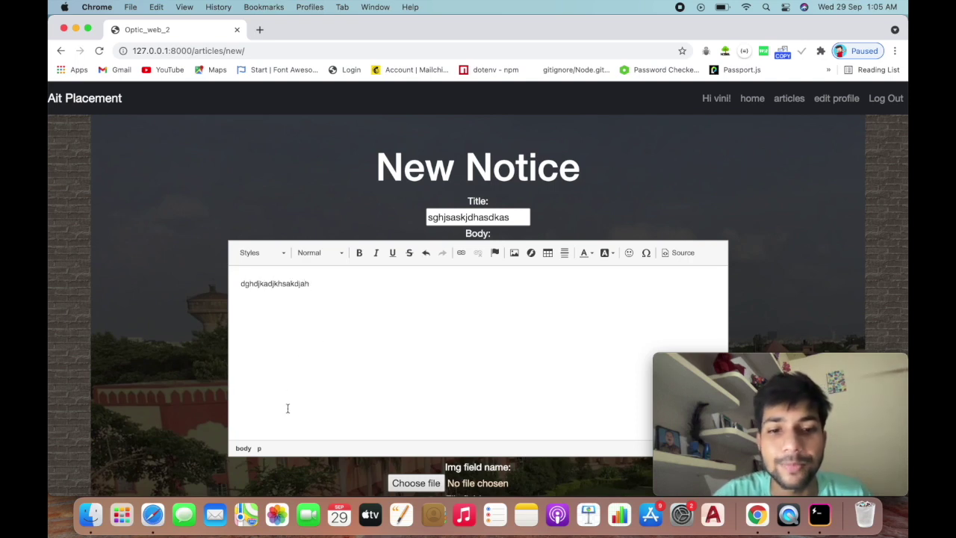
pyautogui.scroll(-1, 407, 422)
pyautogui.scroll(-5, 407, 422)
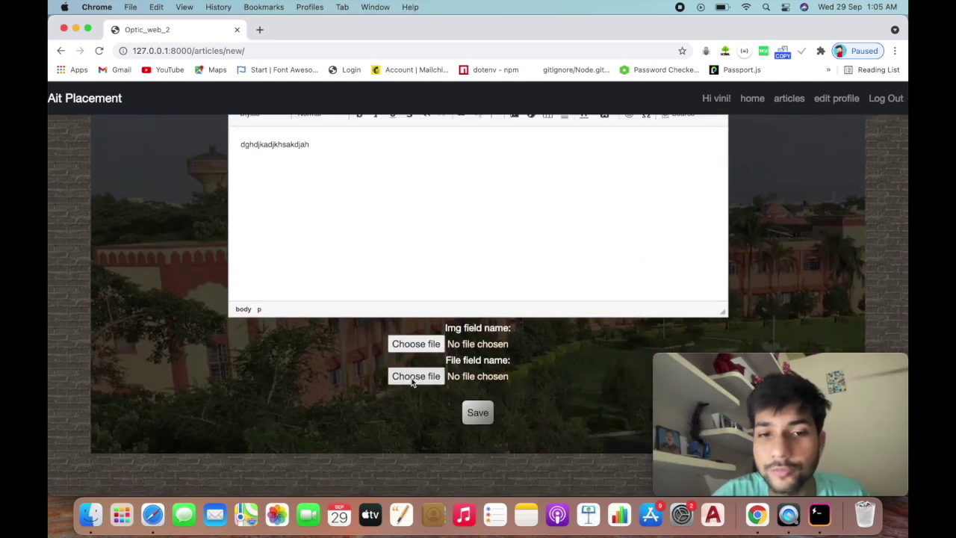
pyautogui.scroll(-8, 473, 417)
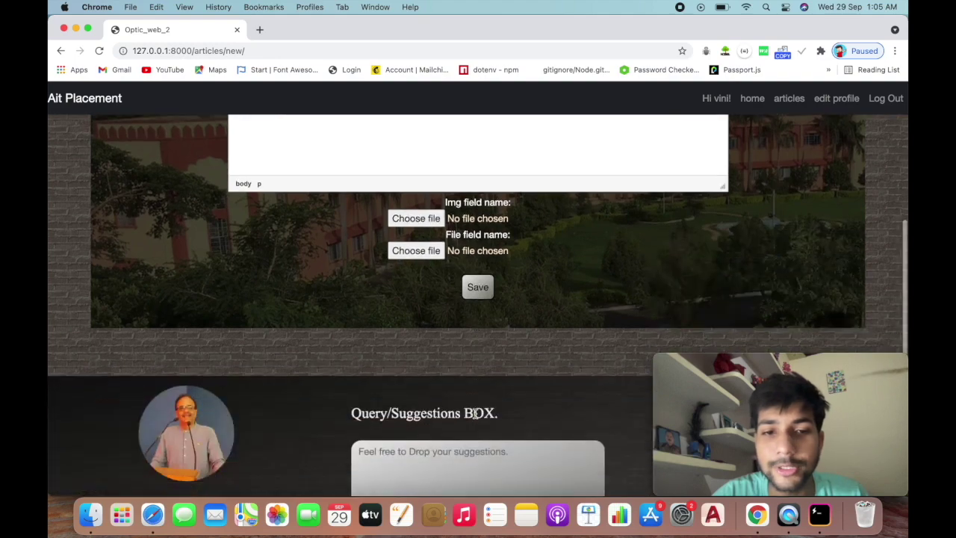
pyautogui.scroll(5, 474, 413)
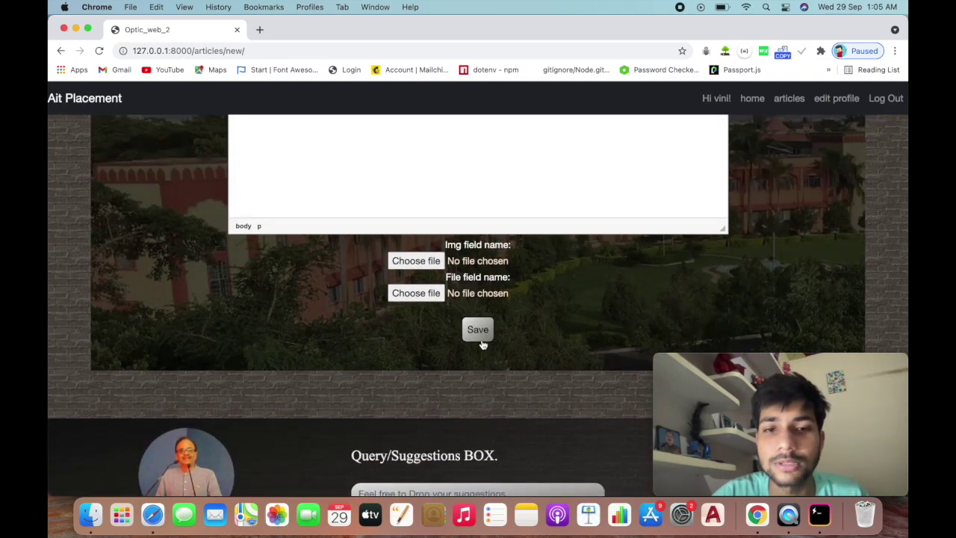
pyautogui.click(482, 340)
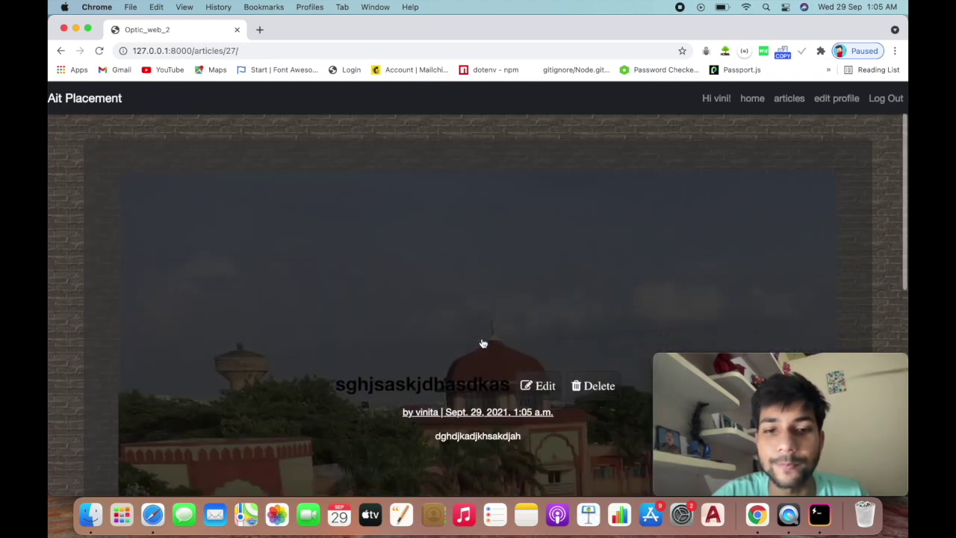
# Step: Start deleting the 'sghjsaskjdhasdkas' notice, then back out without confirming so it stays published
pyautogui.scroll(-1, 481, 342)
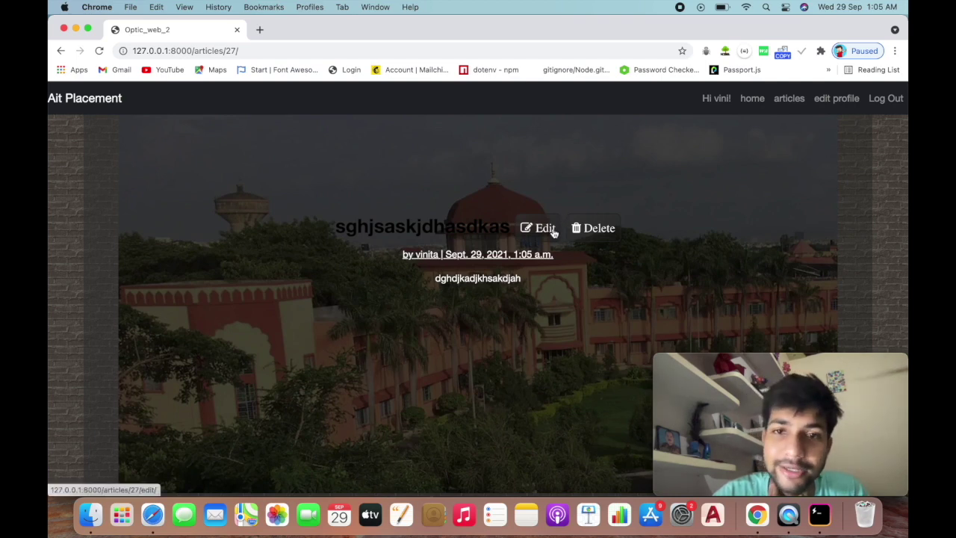
pyautogui.click(595, 229)
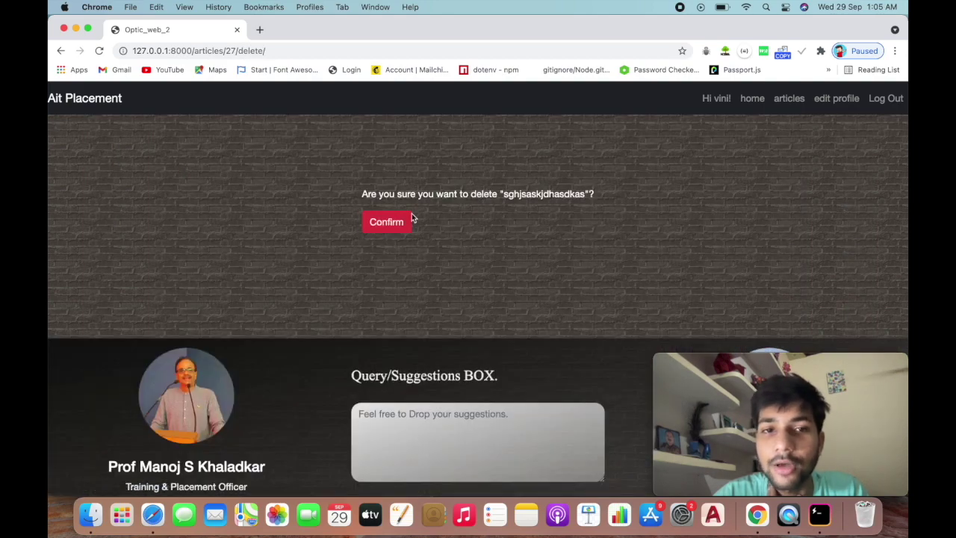
pyautogui.click(61, 51)
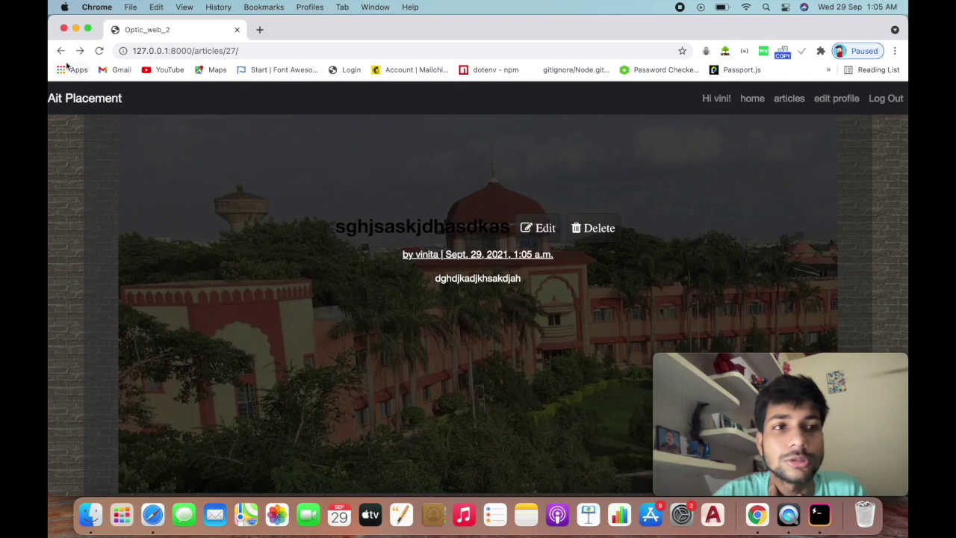
pyautogui.scroll(-10, 291, 248)
pyautogui.scroll(15, 291, 248)
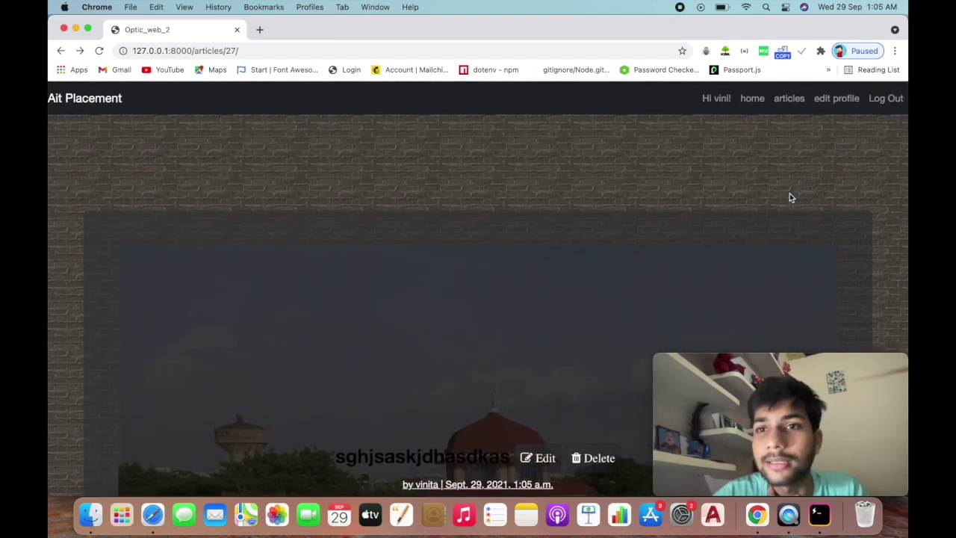
pyautogui.click(794, 106)
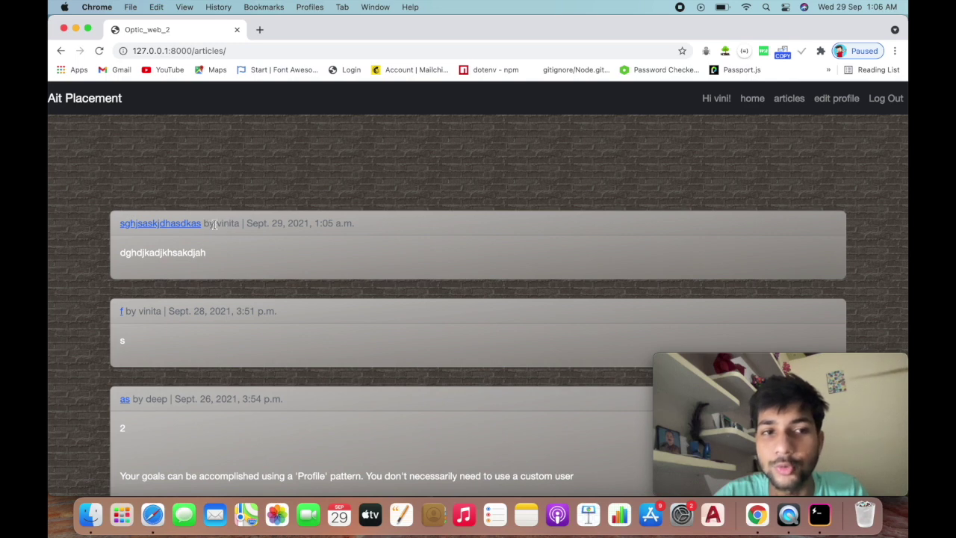
pyautogui.moveTo(214, 224); pyautogui.dragTo(313, 223)
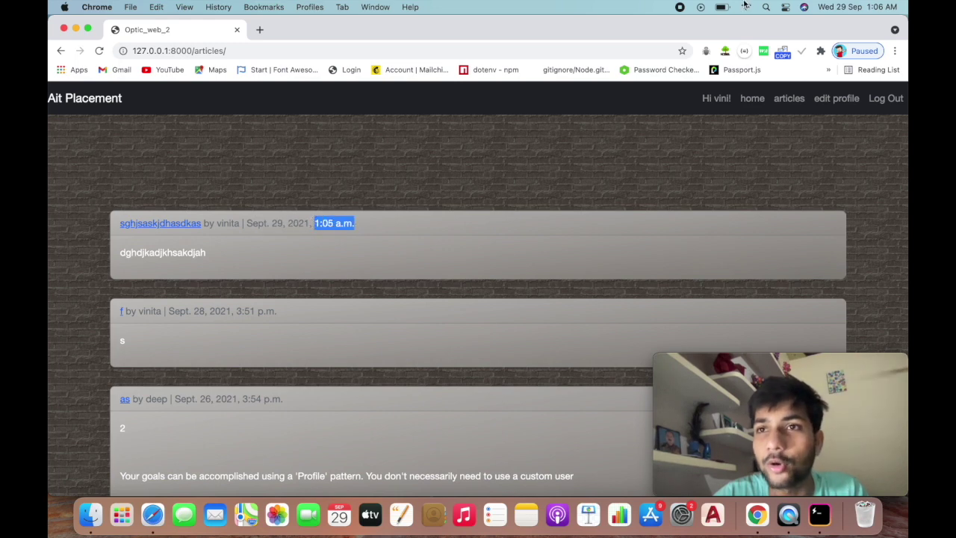
pyautogui.scroll(-1, 426, 270)
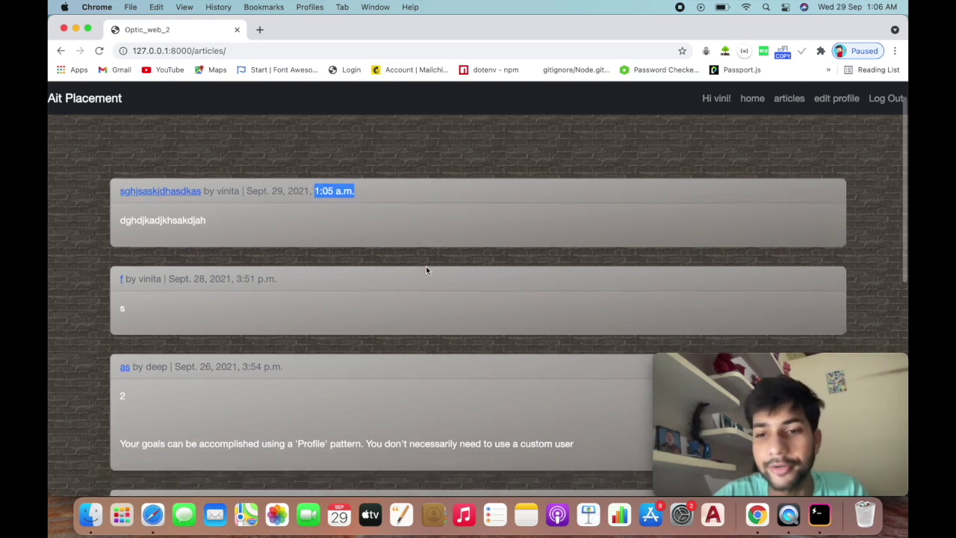
pyautogui.scroll(-5, 242, 309)
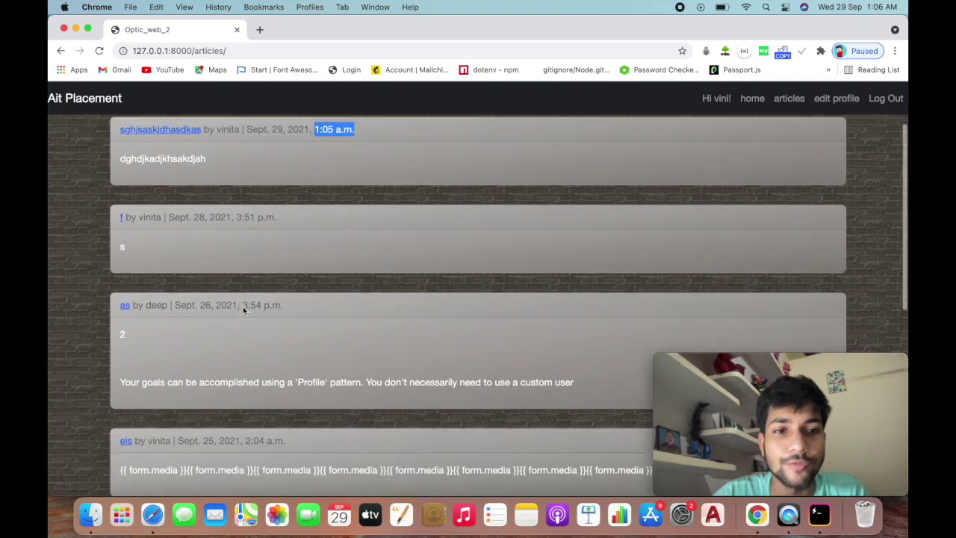
pyautogui.scroll(6, 242, 310)
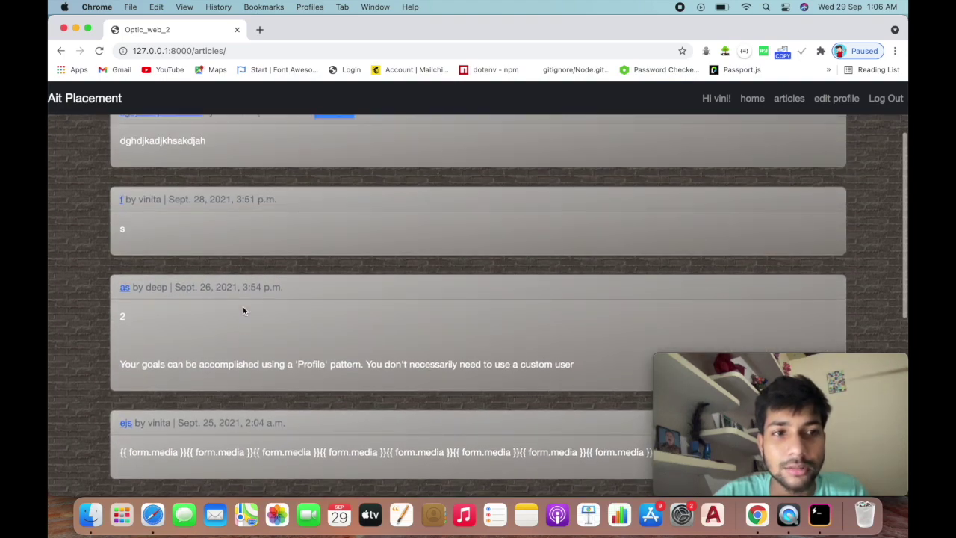
pyautogui.scroll(-3, 242, 312)
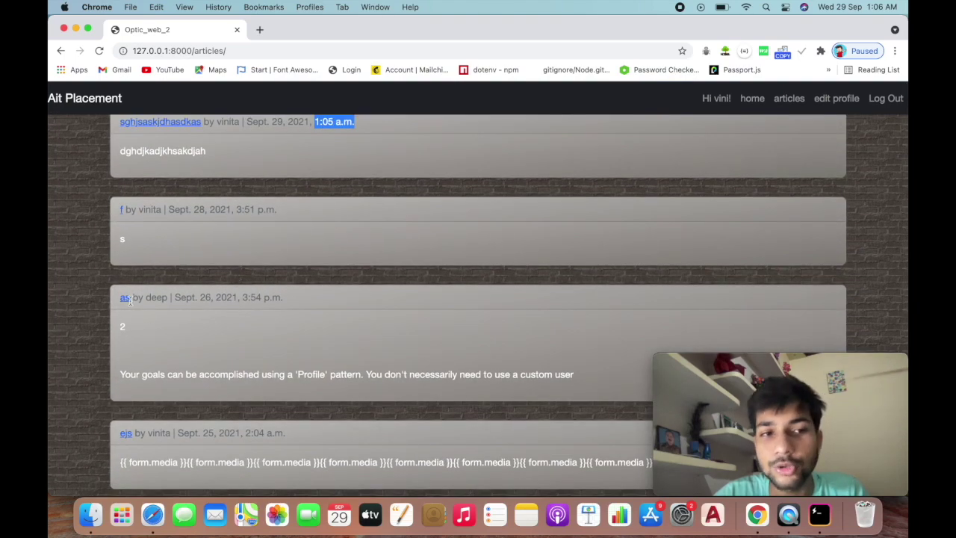
pyautogui.click(132, 299)
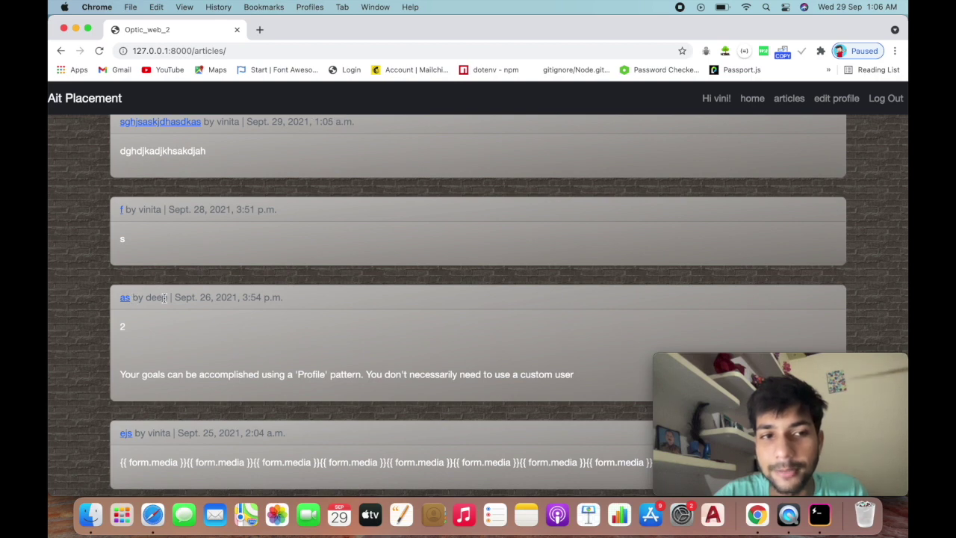
pyautogui.scroll(2, 162, 297)
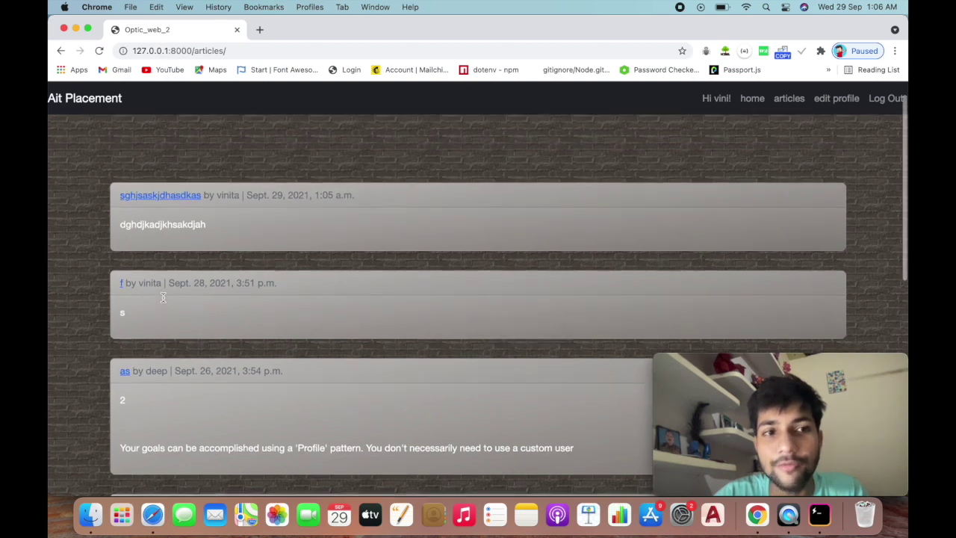
pyautogui.click(175, 191)
pyautogui.scroll(-4, 347, 309)
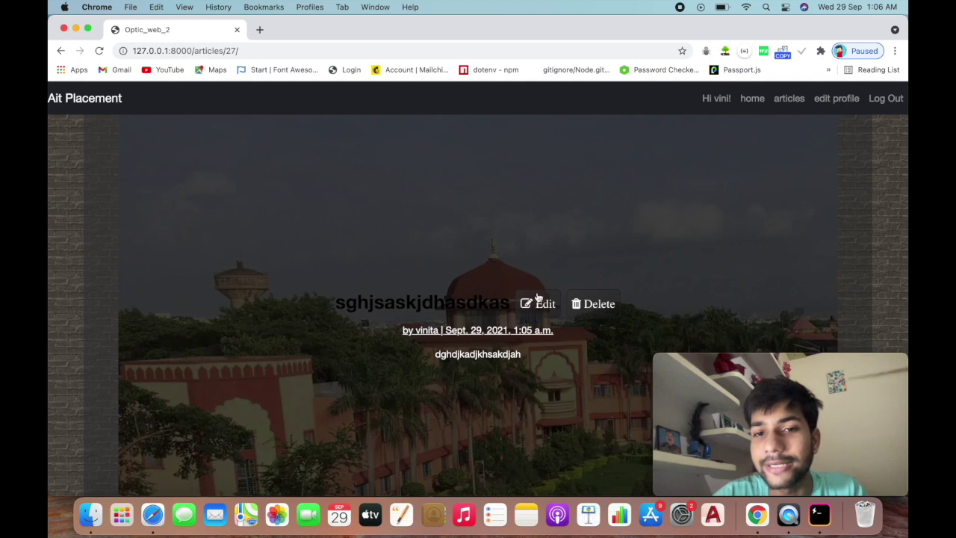
pyautogui.click(61, 50)
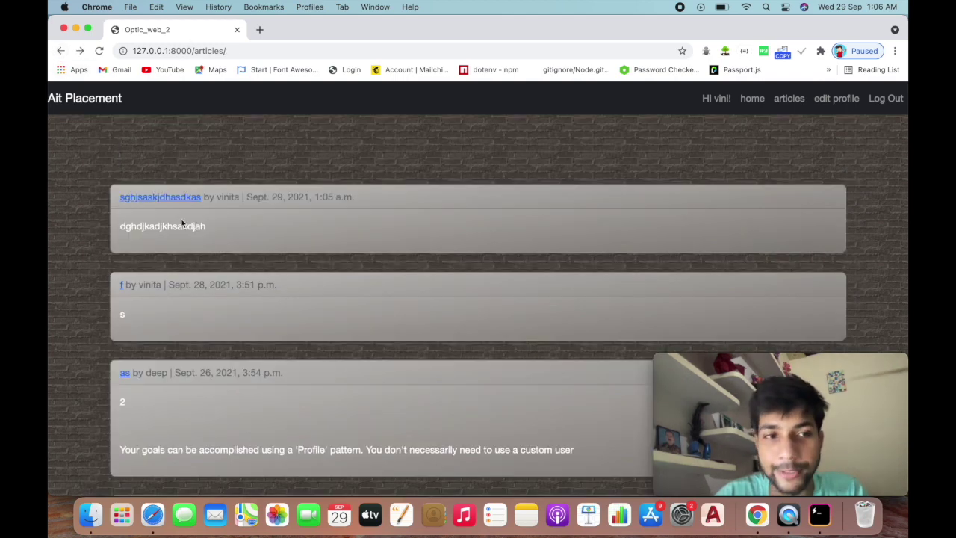
pyautogui.scroll(-2, 181, 223)
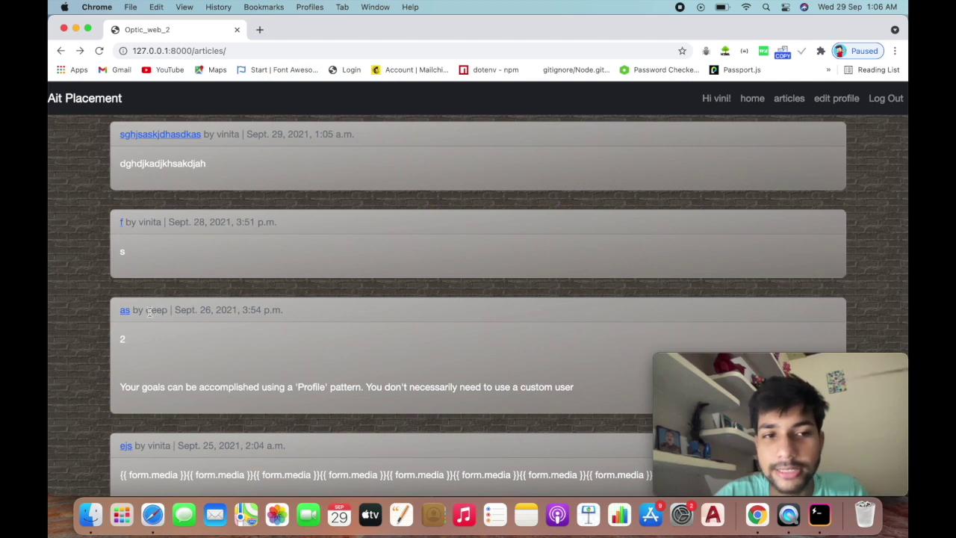
pyautogui.moveTo(149, 312); pyautogui.dragTo(165, 314)
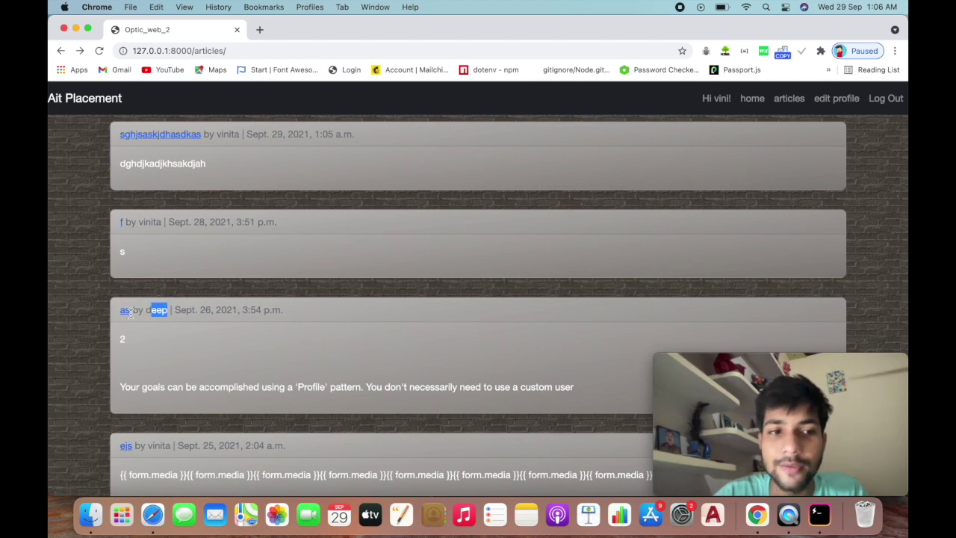
pyautogui.scroll(2, 127, 315)
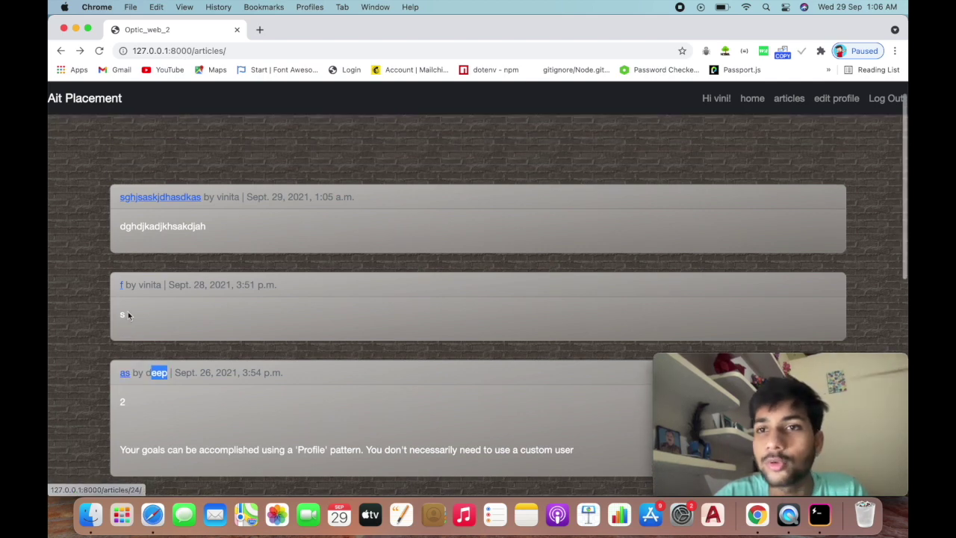
pyautogui.scroll(-3, 128, 315)
# Step: Open the sghjsaskjdhasdkas article's full page and scroll through it
pyautogui.click(124, 283)
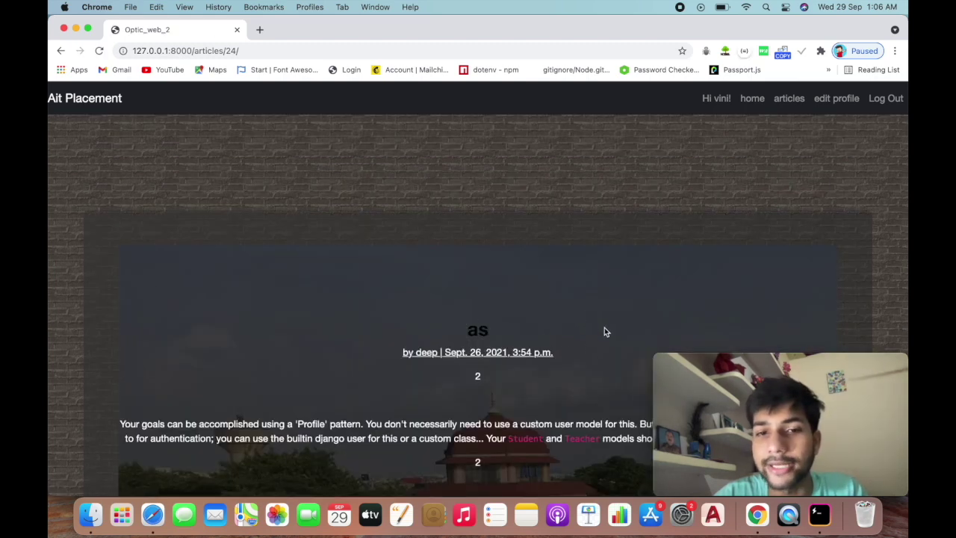
pyautogui.scroll(-5, 604, 331)
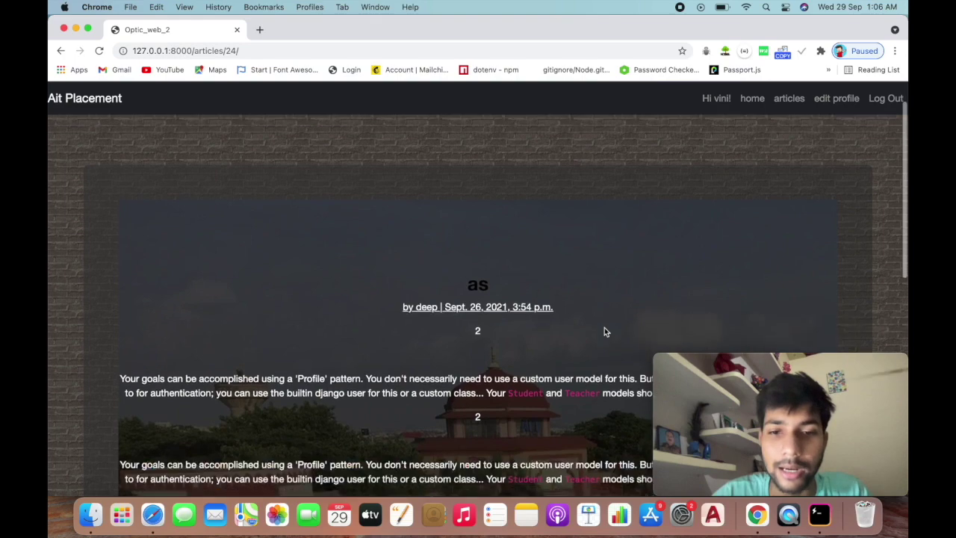
pyautogui.scroll(2, 544, 324)
pyautogui.scroll(3, 543, 321)
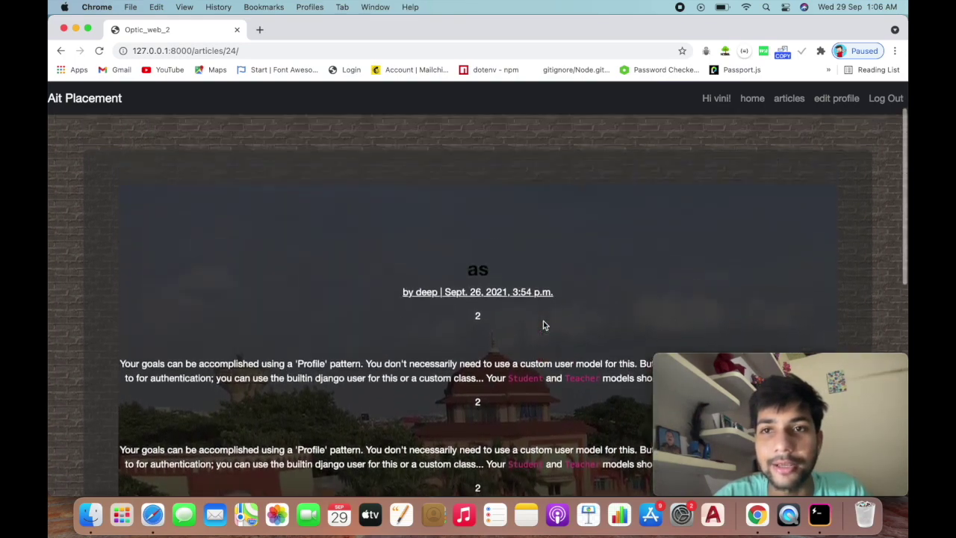
pyautogui.scroll(-2, 543, 320)
pyautogui.scroll(-10, 543, 321)
pyautogui.scroll(4, 542, 320)
pyautogui.scroll(6, 543, 320)
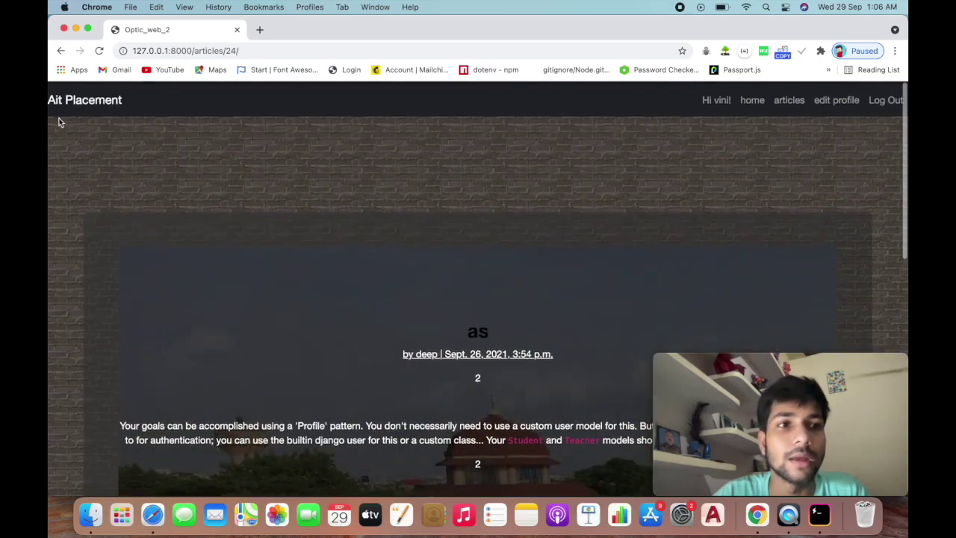
# Step: Go back through the articles list and article pages to the admin home page
pyautogui.click(60, 50)
pyautogui.scroll(3, 381, 179)
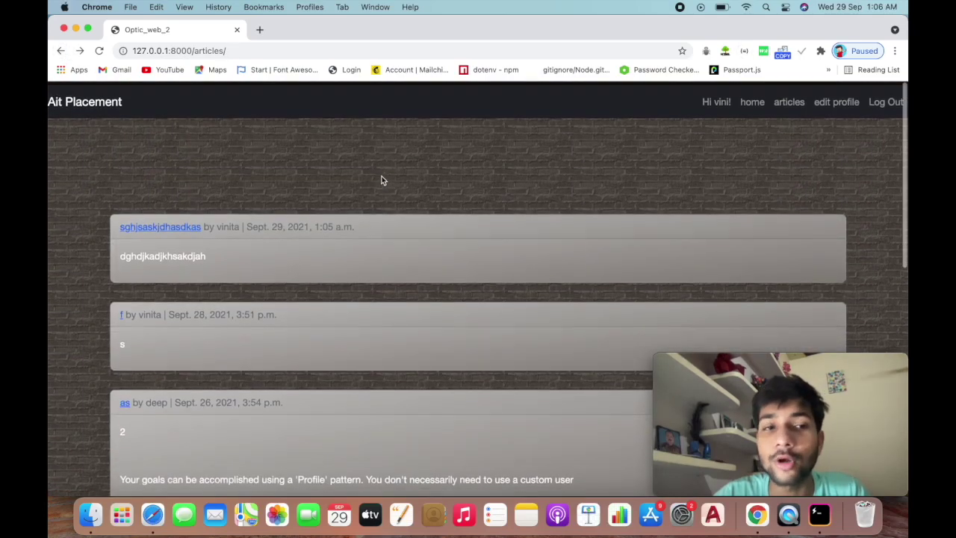
pyautogui.click(60, 50)
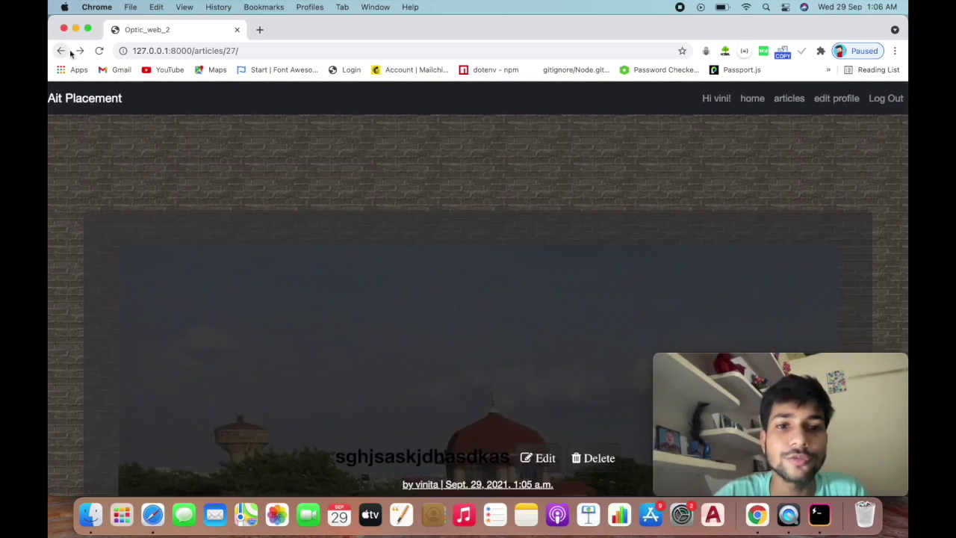
pyautogui.click(60, 51)
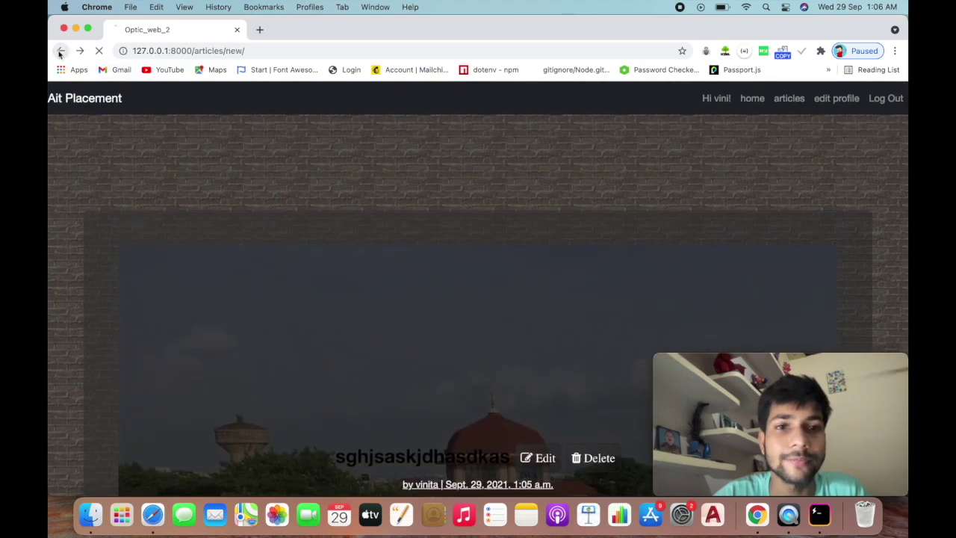
pyautogui.click(60, 52)
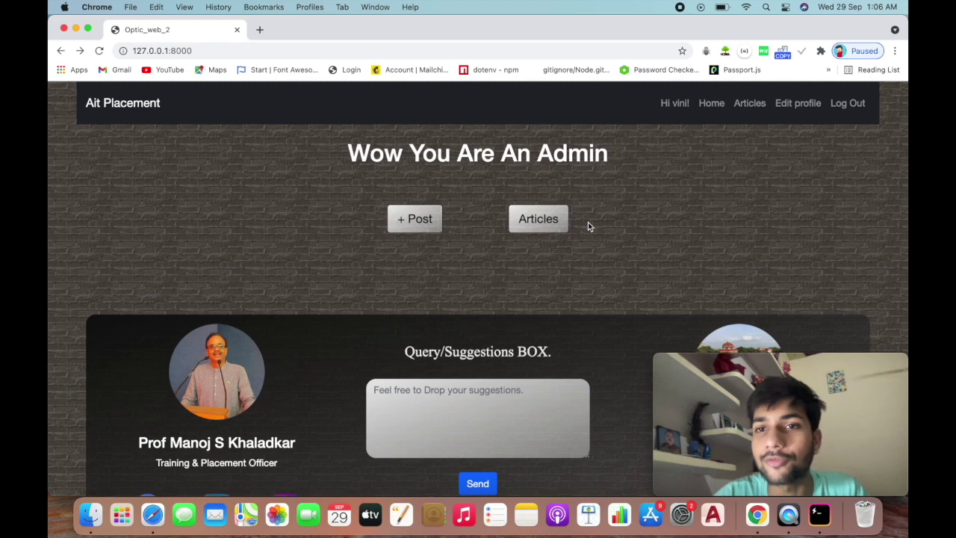
# Step: Open the articles list, return to the admin home, then open the articles list again
pyautogui.click(752, 106)
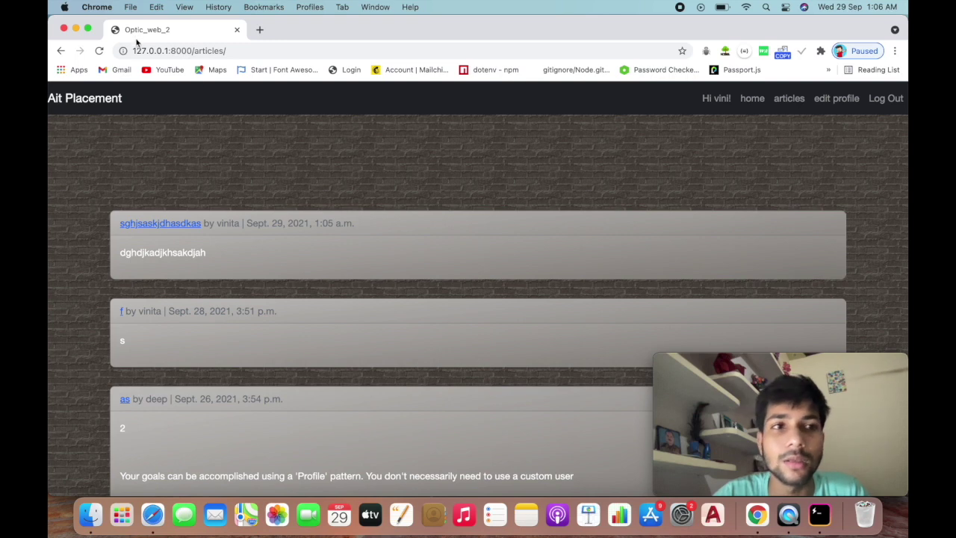
pyautogui.click(60, 51)
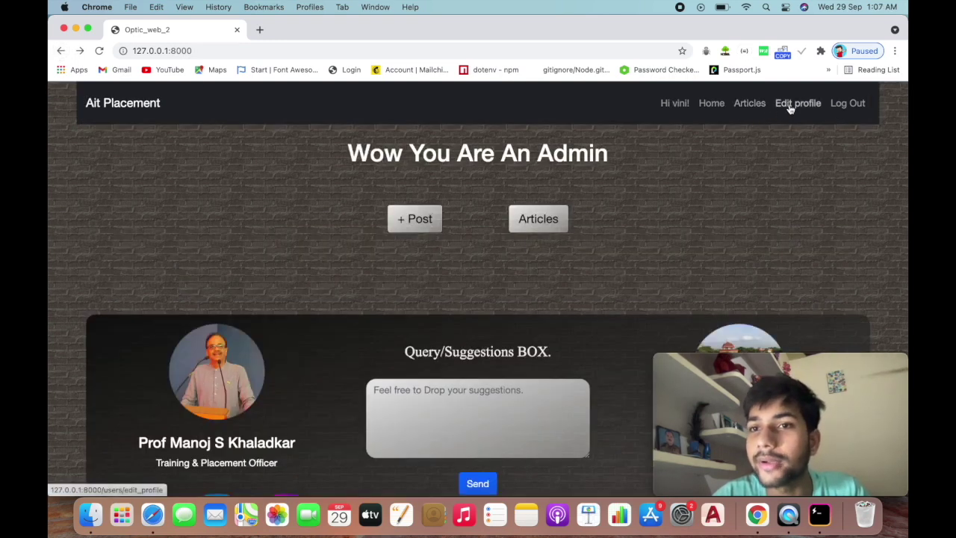
pyautogui.click(751, 103)
pyautogui.scroll(-2, 475, 217)
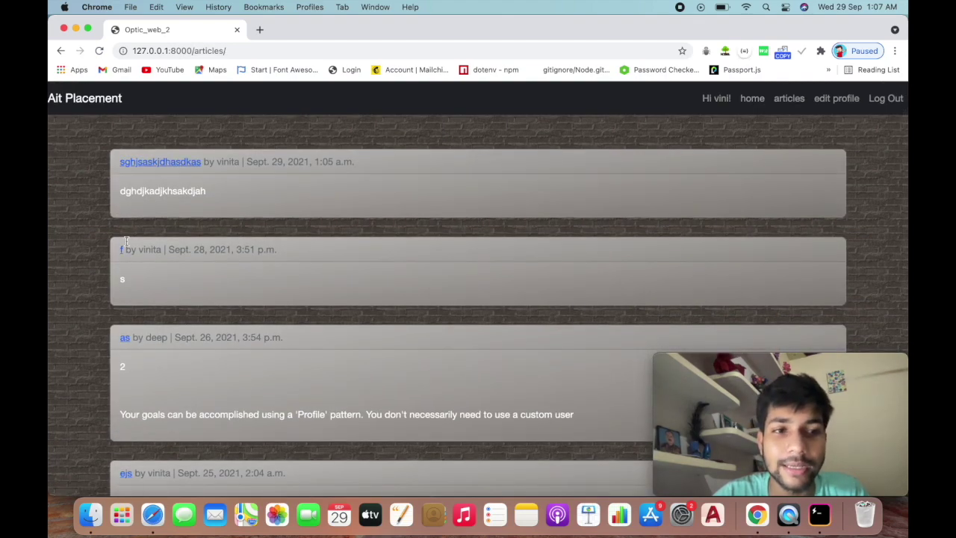
# Step: View the sghjsaskjdhasdkas article, then return to the articles list
pyautogui.click(179, 163)
pyautogui.scroll(-5, 461, 291)
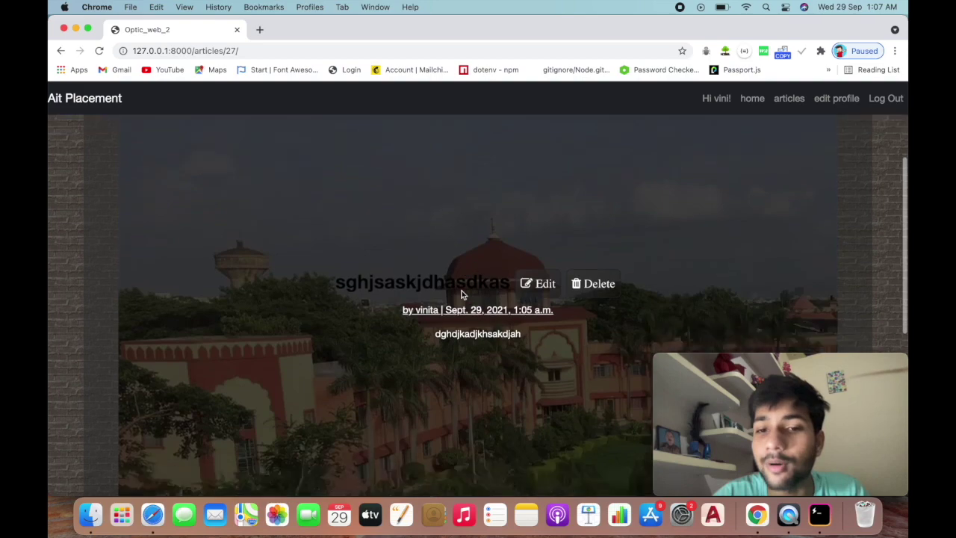
pyautogui.click(60, 50)
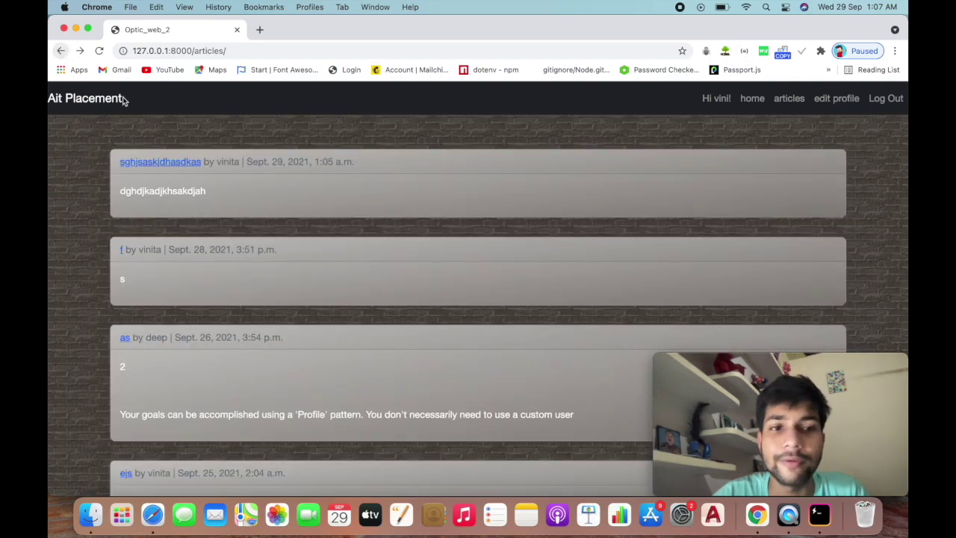
pyautogui.scroll(-5, 256, 225)
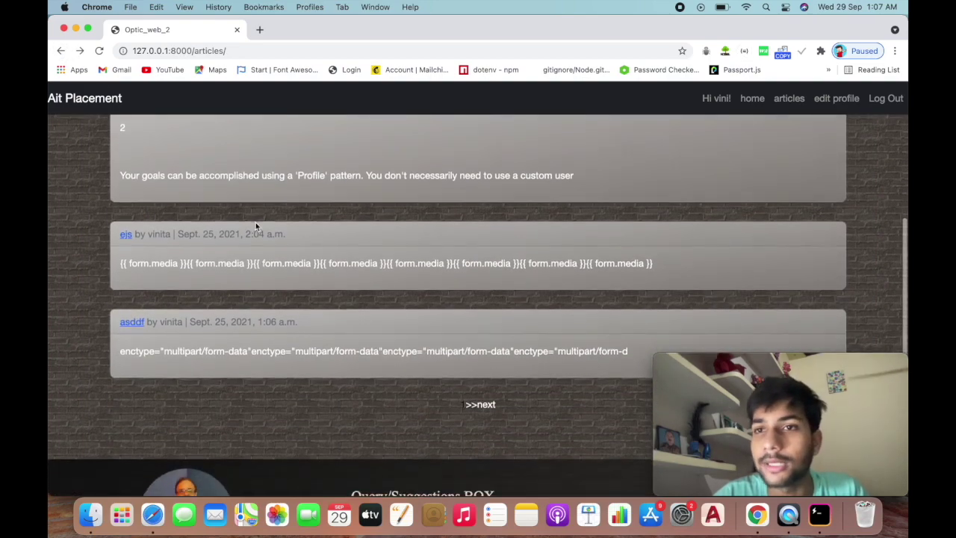
pyautogui.scroll(-3, 256, 222)
pyautogui.scroll(10, 255, 222)
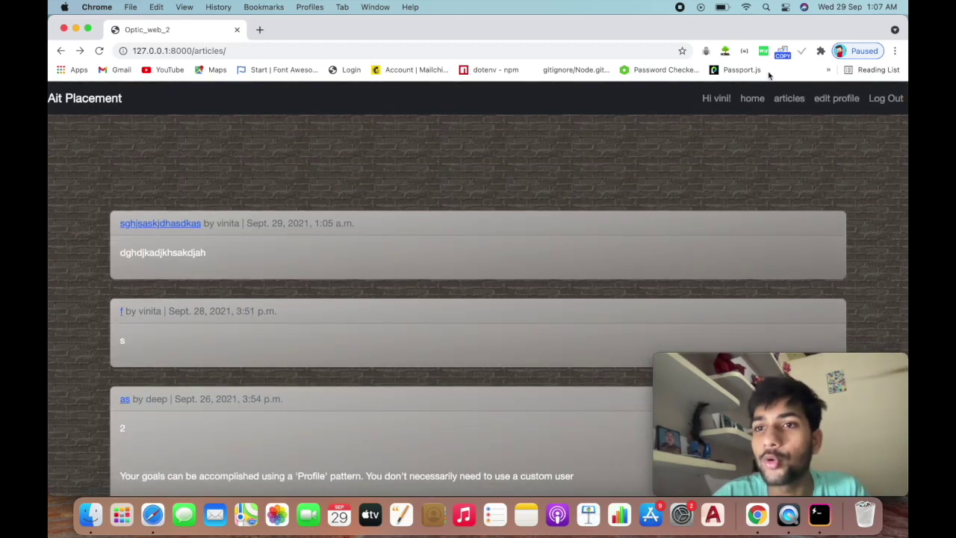
# Step: Open the edit-profile page, look at the password change form, and return to the profile form
pyautogui.click(836, 98)
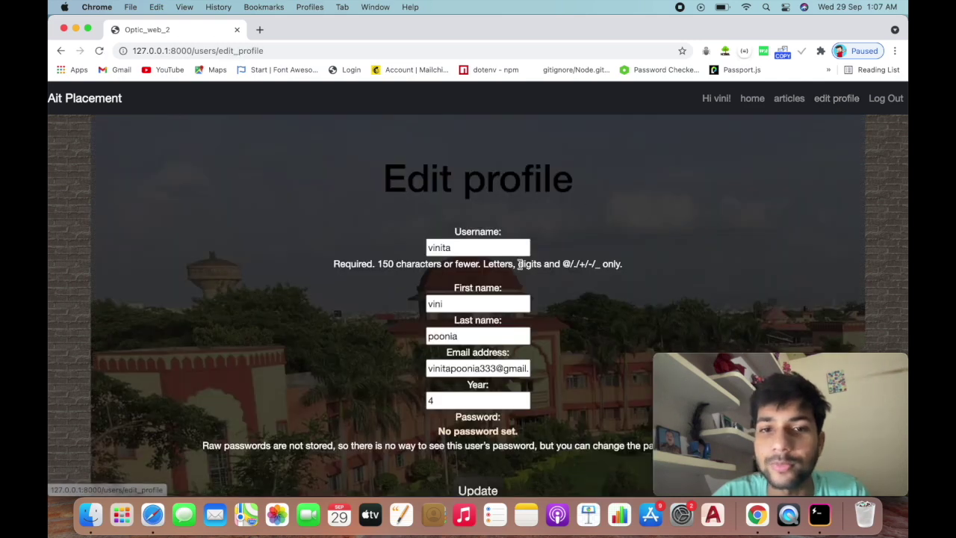
pyautogui.scroll(-1, 520, 264)
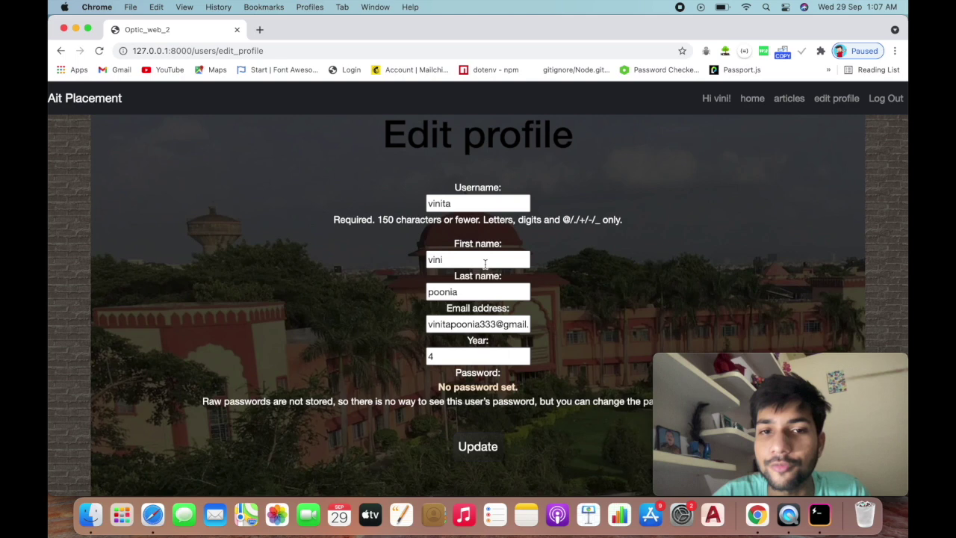
pyautogui.scroll(-3, 493, 317)
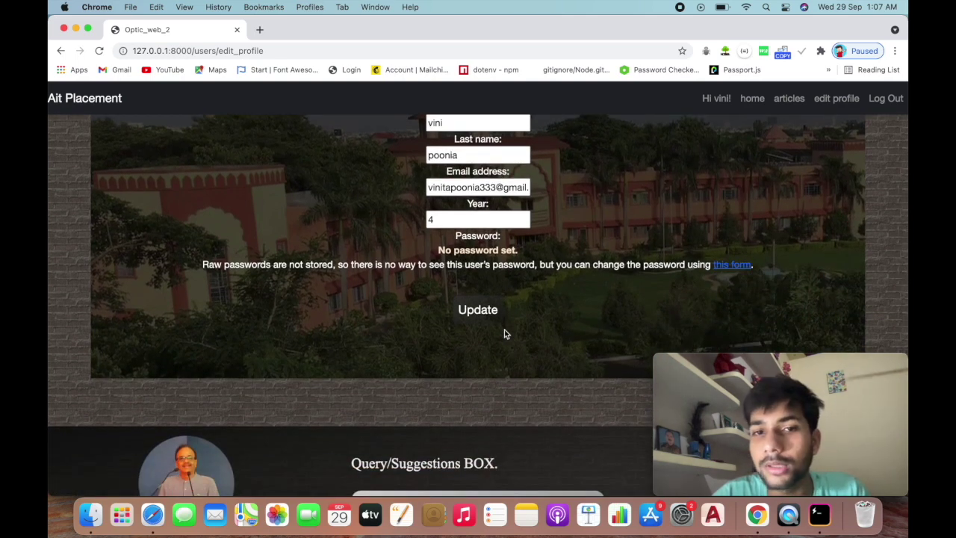
pyautogui.scroll(1, 504, 333)
pyautogui.moveTo(695, 359)
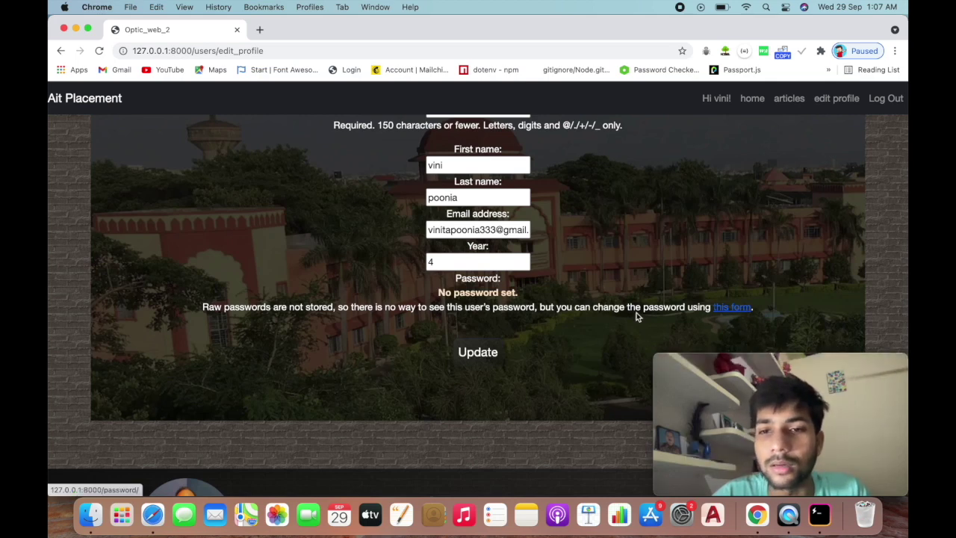
pyautogui.click(733, 307)
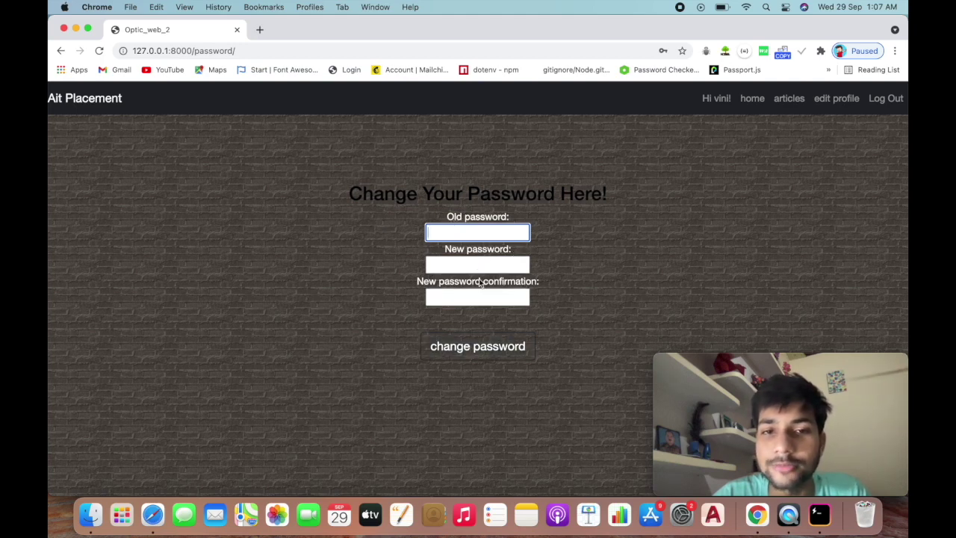
pyautogui.click(60, 54)
# Step: Submit the profile details unchanged and reopen the Edit profile page
pyautogui.scroll(-2, 403, 295)
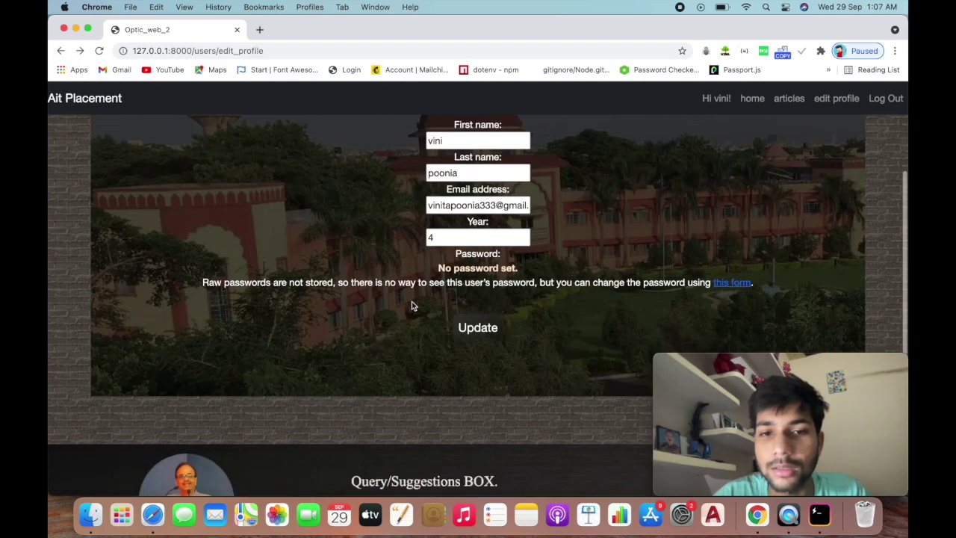
pyautogui.click(482, 328)
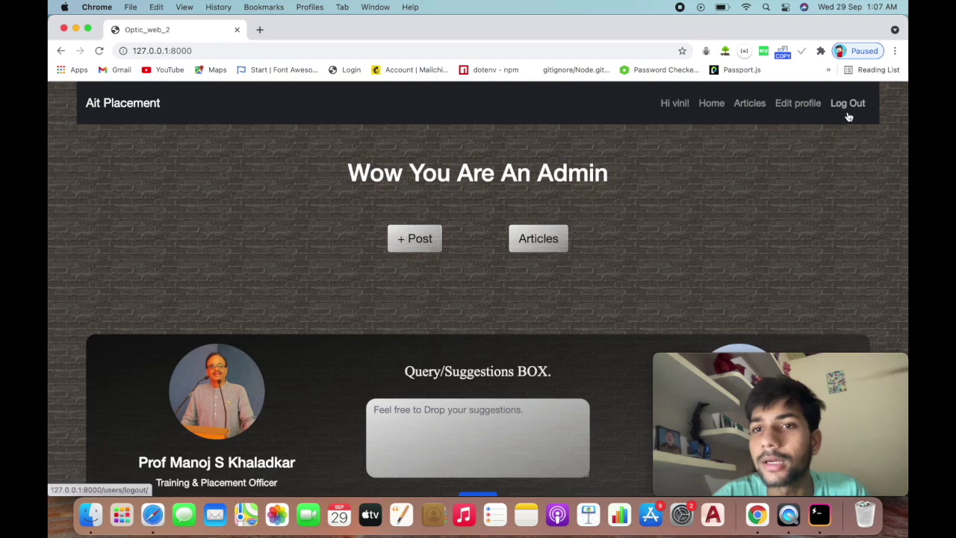
pyautogui.click(798, 103)
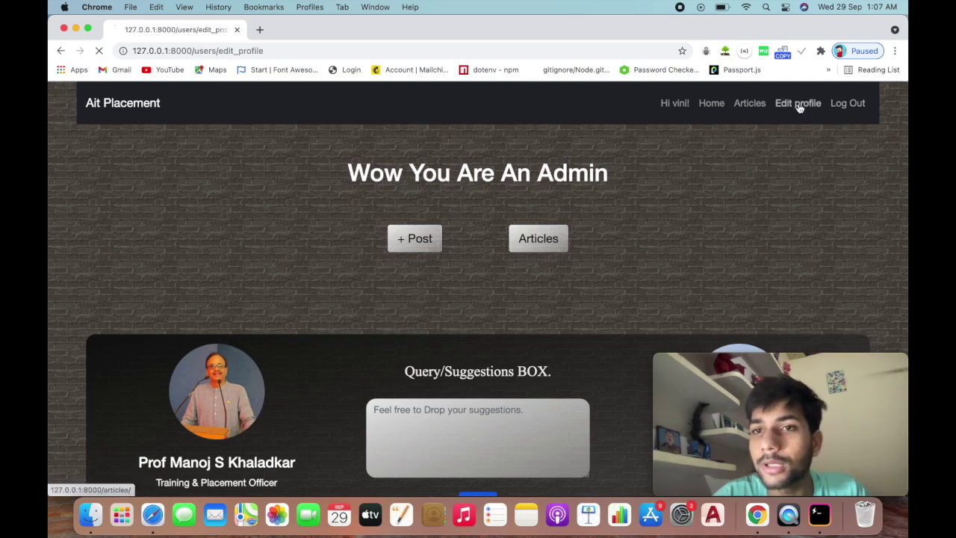
pyautogui.scroll(-3, 783, 188)
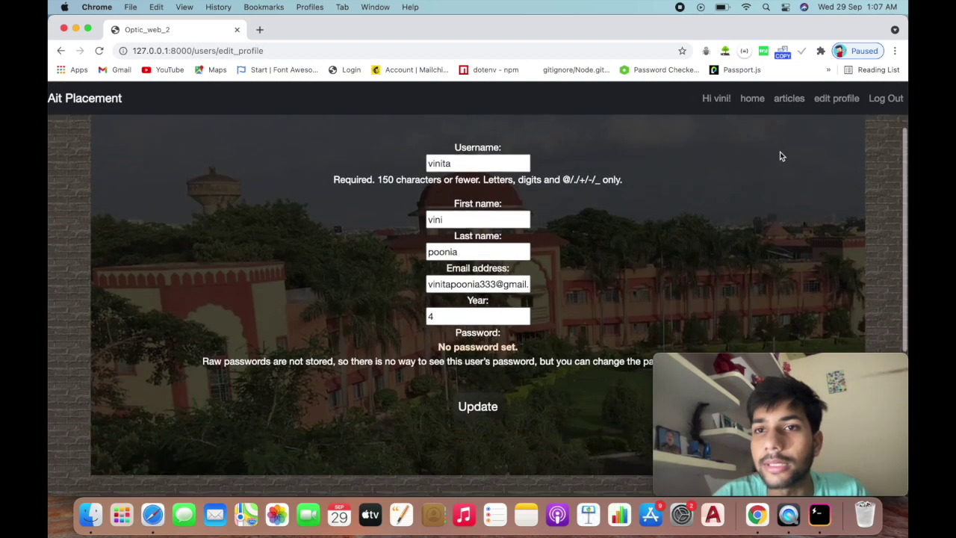
# Step: Log out of the admin account and scroll over the public 'AIT PUNE' home page
pyautogui.click(882, 103)
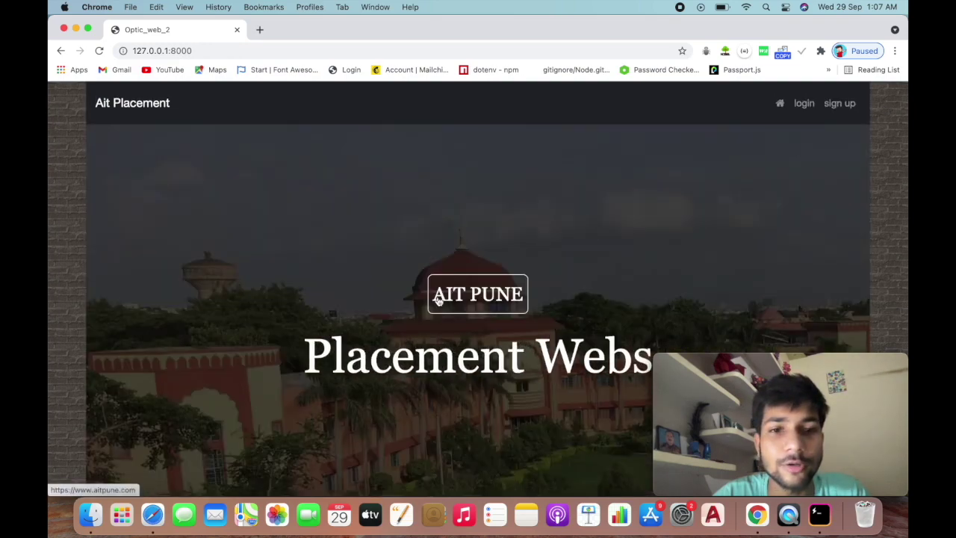
pyautogui.scroll(-5, 437, 297)
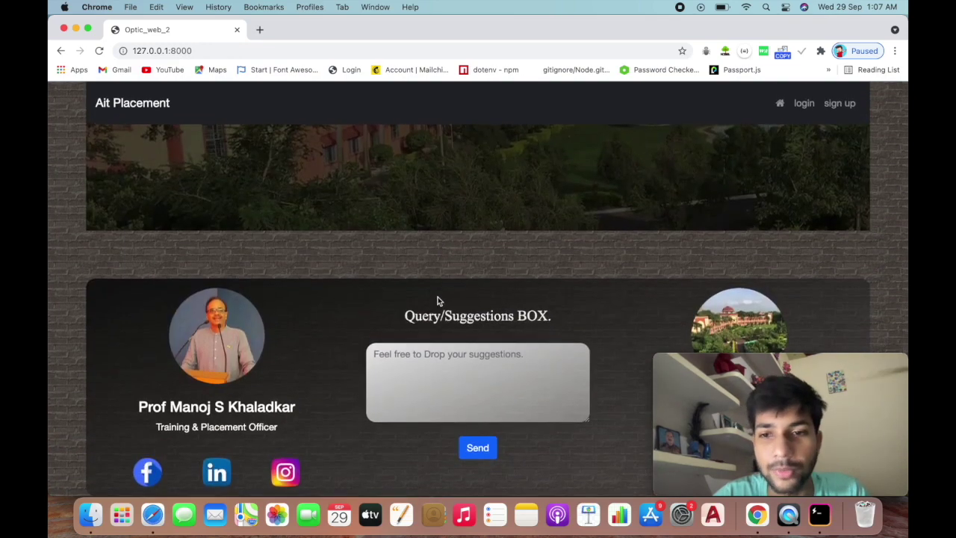
pyautogui.scroll(6, 438, 296)
pyautogui.scroll(-5, 437, 299)
pyautogui.scroll(6, 437, 299)
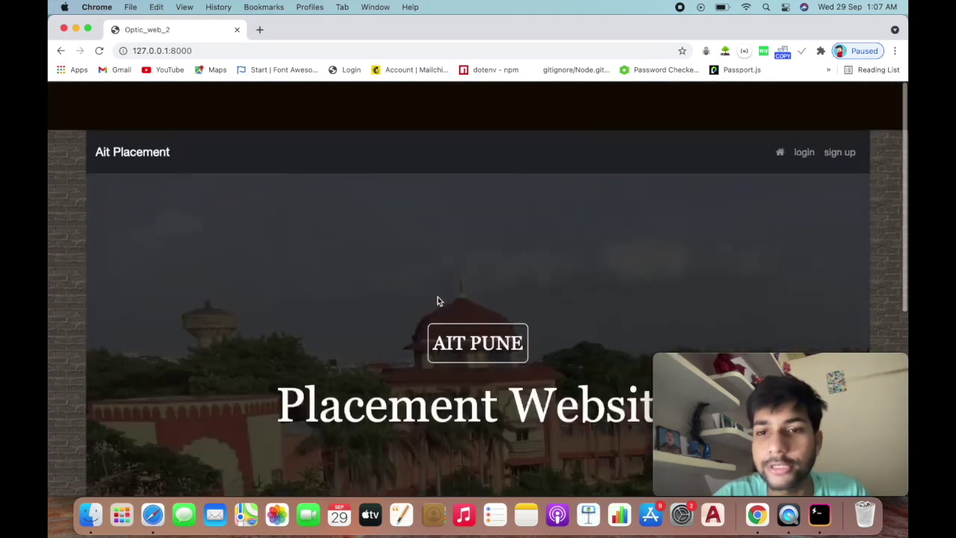
pyautogui.moveTo(686, 384)
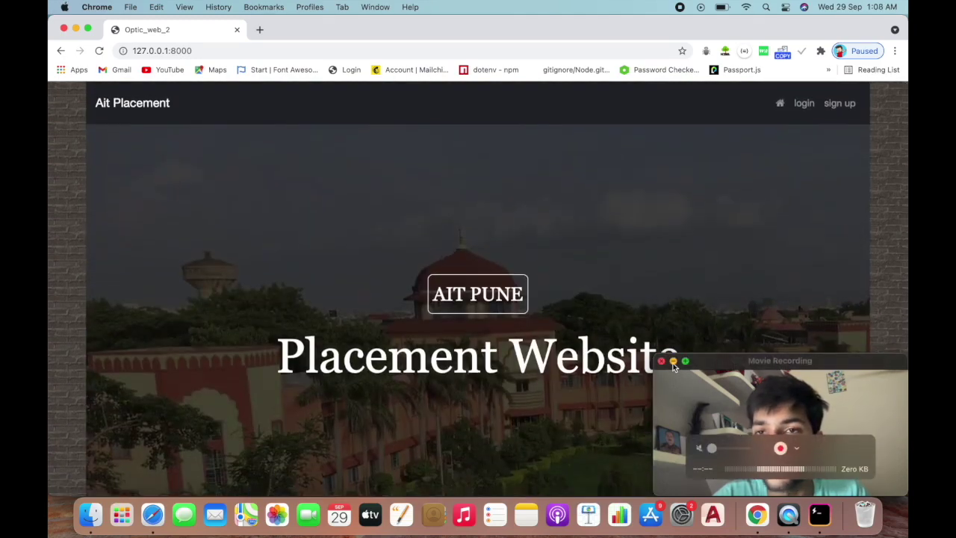